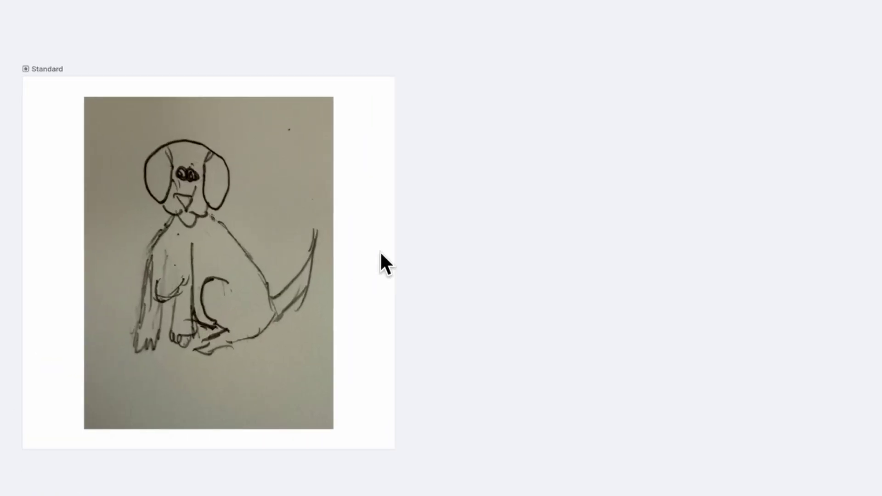
Step: Branch a Smartboard off the dog sketch with the vintage etched vector prompt and enable Transparent Background
click(43, 70)
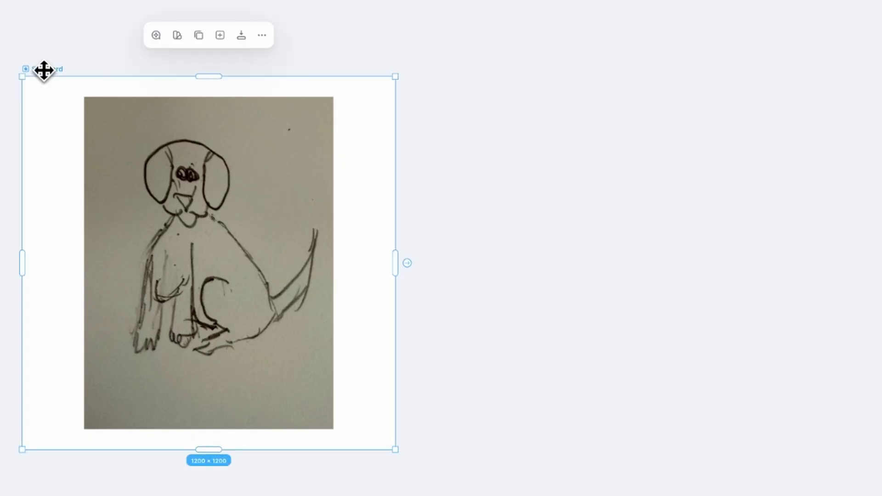
mouse_move(407, 268)
click(407, 265)
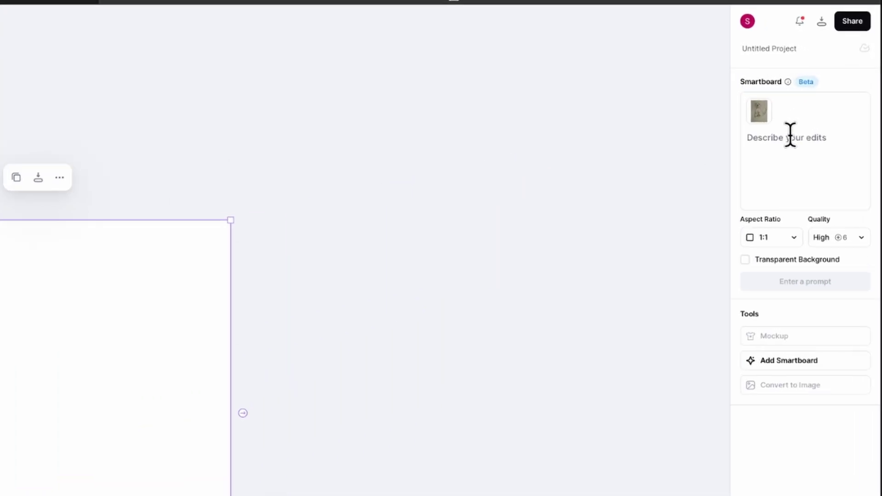
click(788, 112)
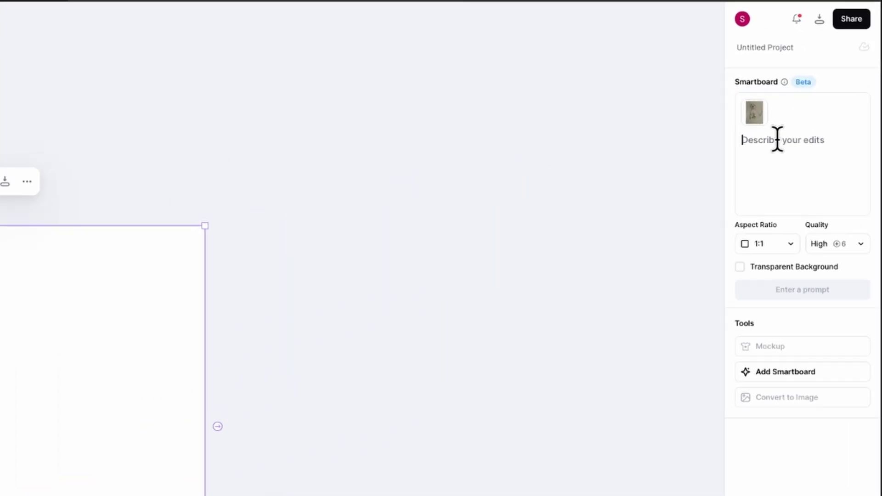
text(Convert this image into a clean, scalable vector graphic with a vintage etched style)
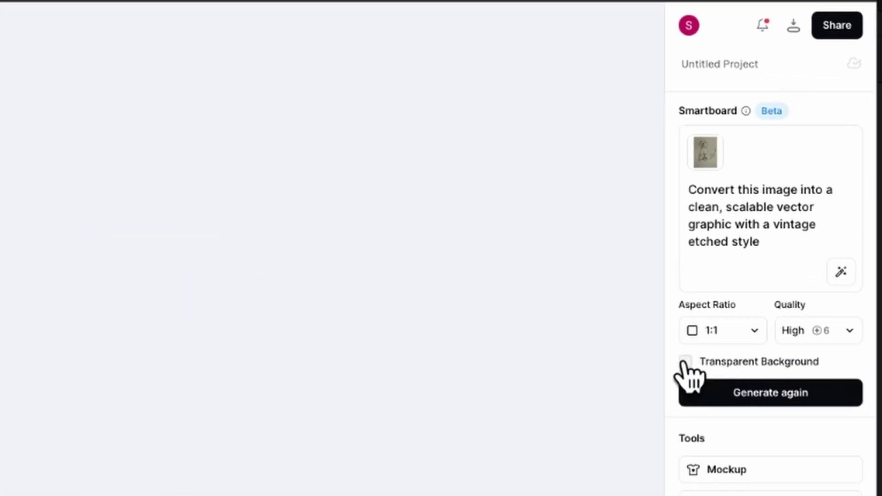
click(685, 362)
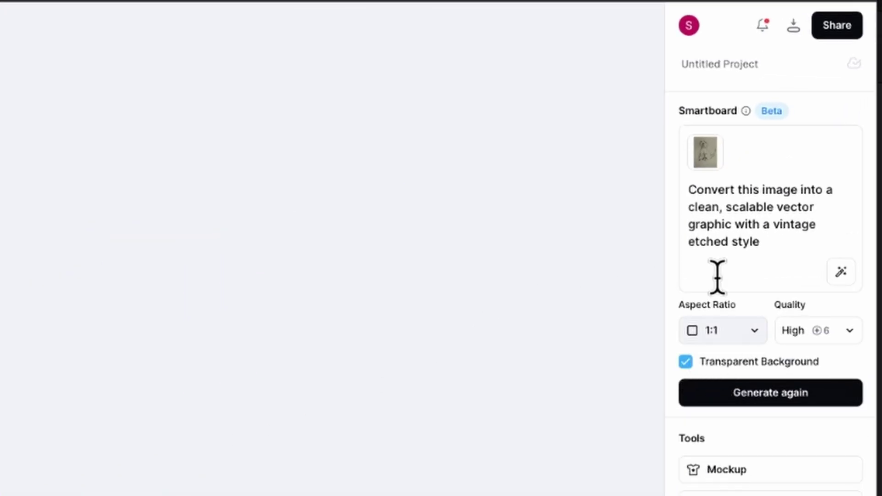
Step: Auto-refine the prompt and regenerate the etched dog on a transparent background
click(841, 273)
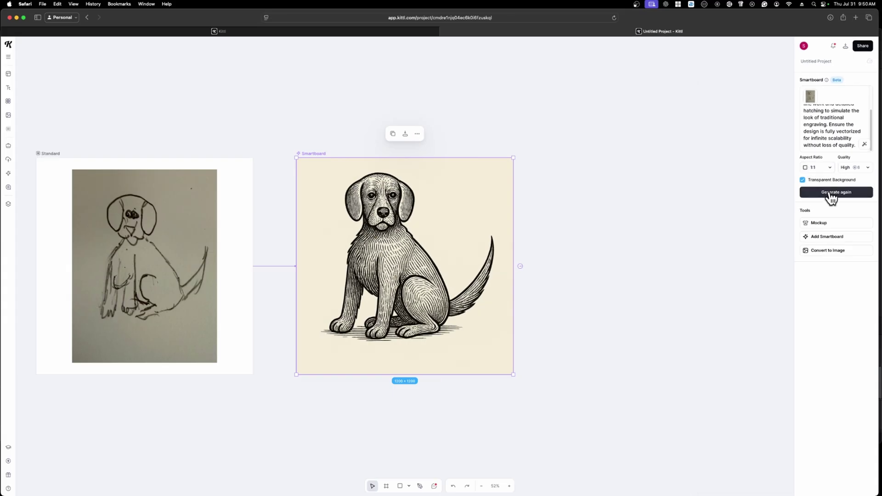
click(834, 193)
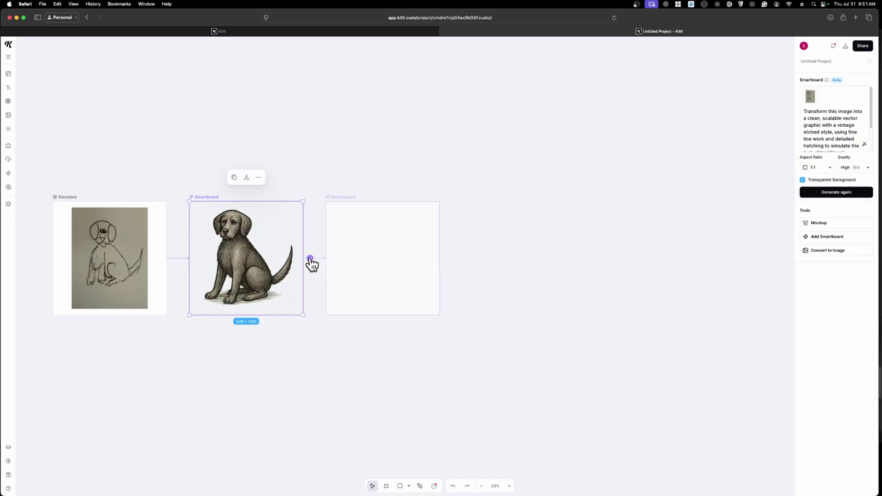
Step: Add a Smartboard below the etched dog and generate the cat from the pasted prompt
click(310, 259)
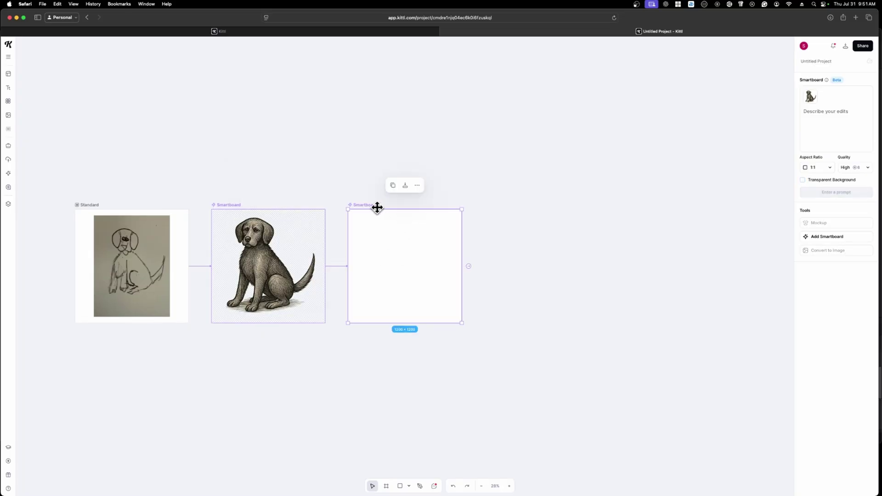
drag(377, 208, 240, 330)
click(816, 115)
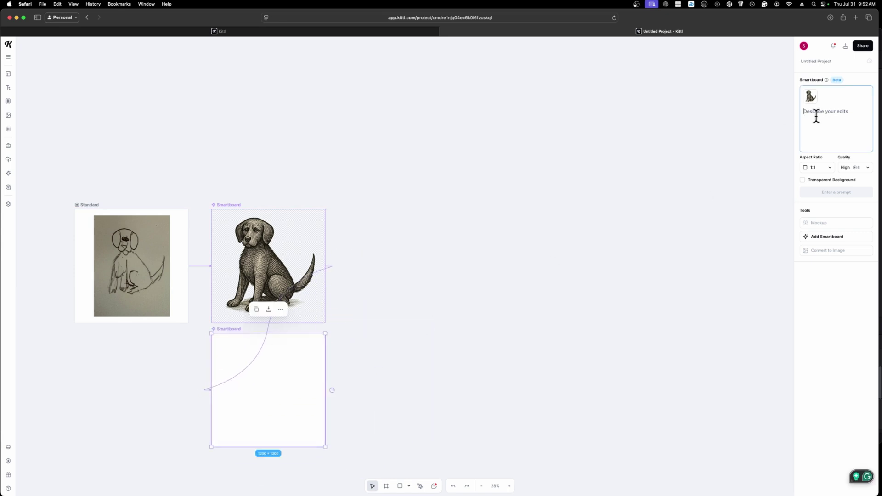
key(super+v)
click(829, 193)
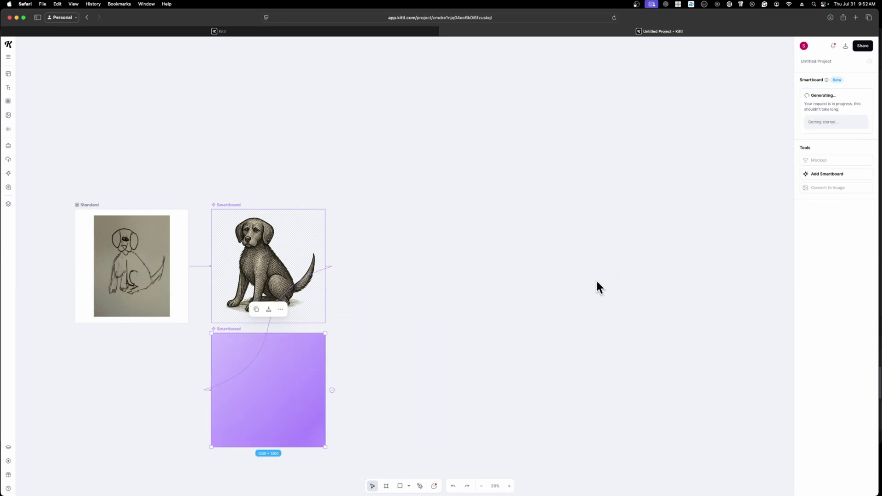
scroll(320, 332, down, 4)
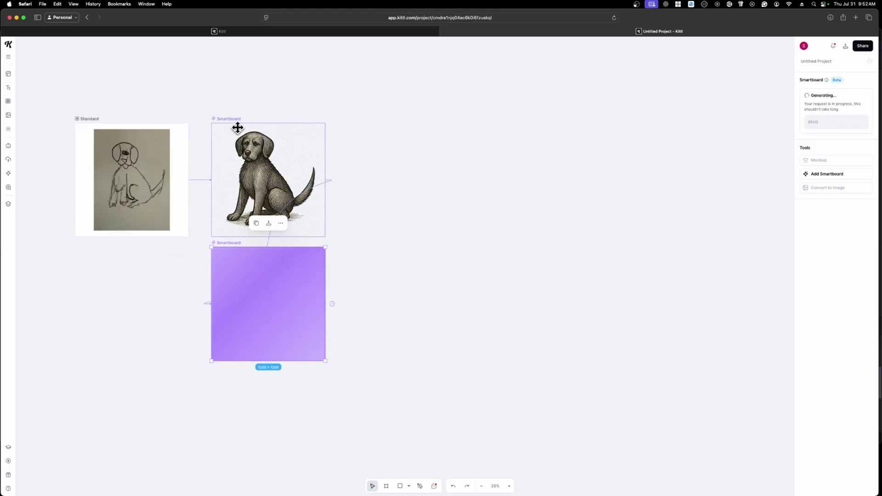
Step: Add a second dog-linked Smartboard, edit the cat prompt to 'rabbit', and generate it
click(233, 120)
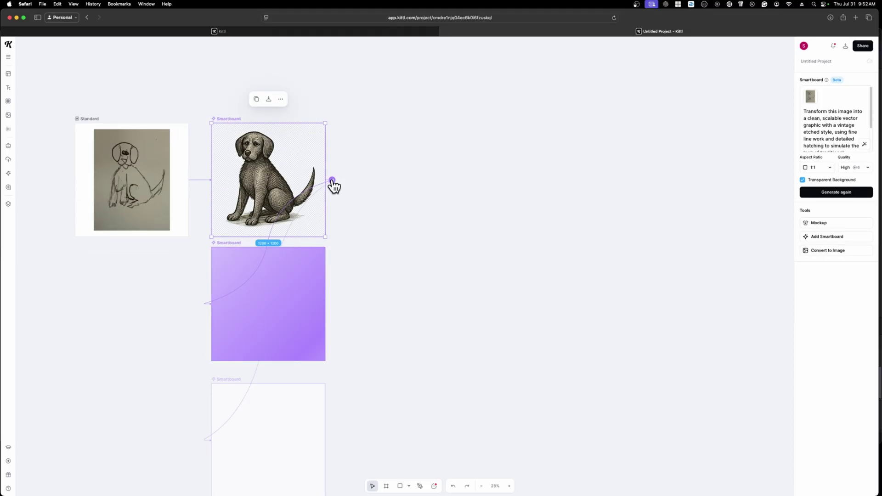
click(288, 411)
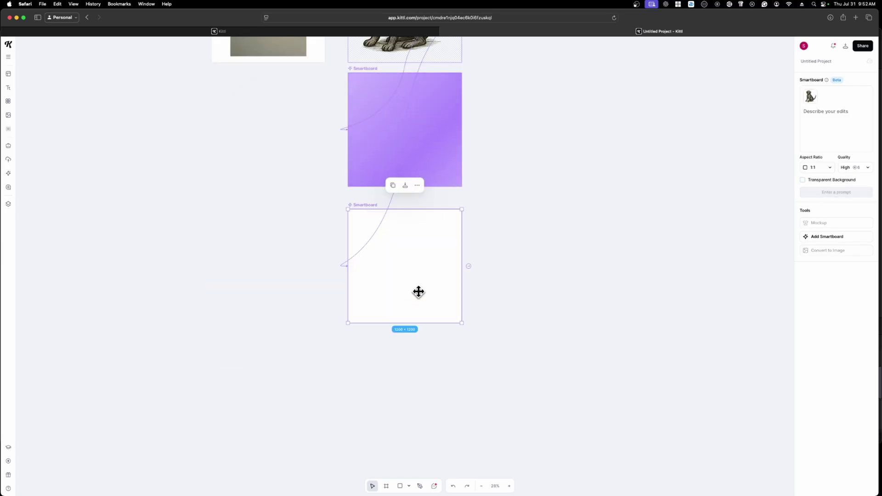
click(842, 111)
text(1. Create a cat in the same vintage style)
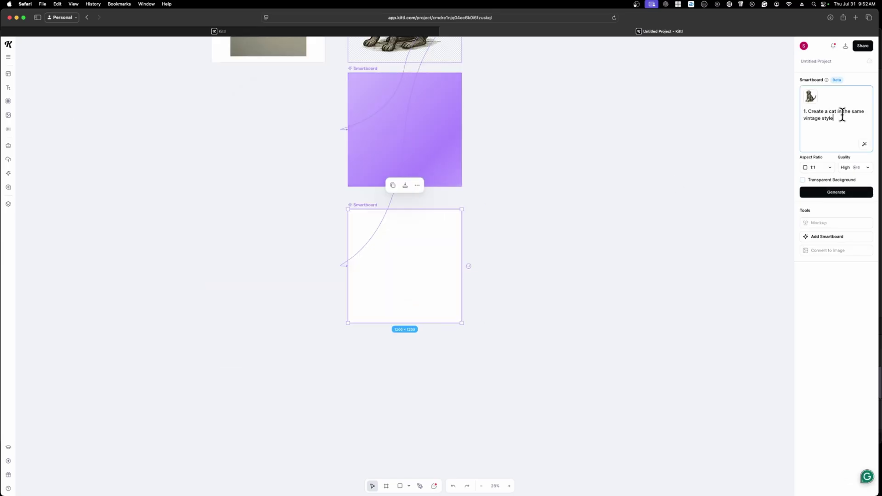
click(812, 111)
key(BackSpace)
key(BackSpace)
key(BackSpace)
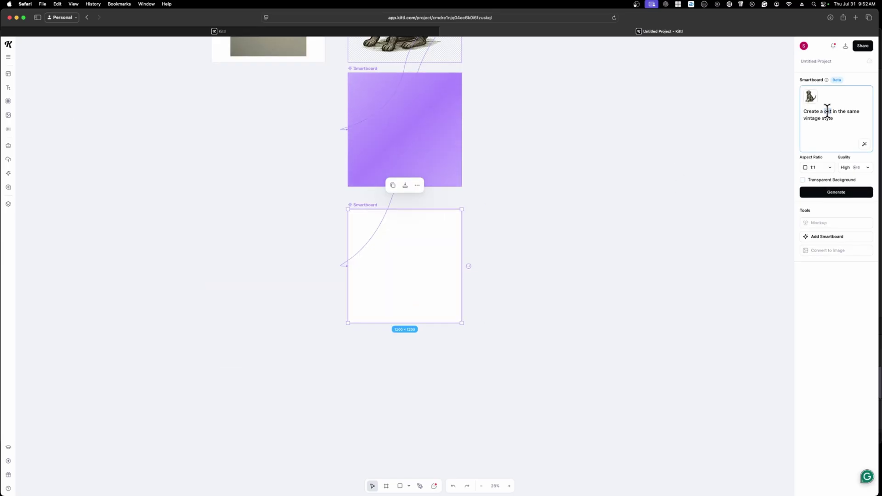
double_click(828, 112)
text(rabbi)
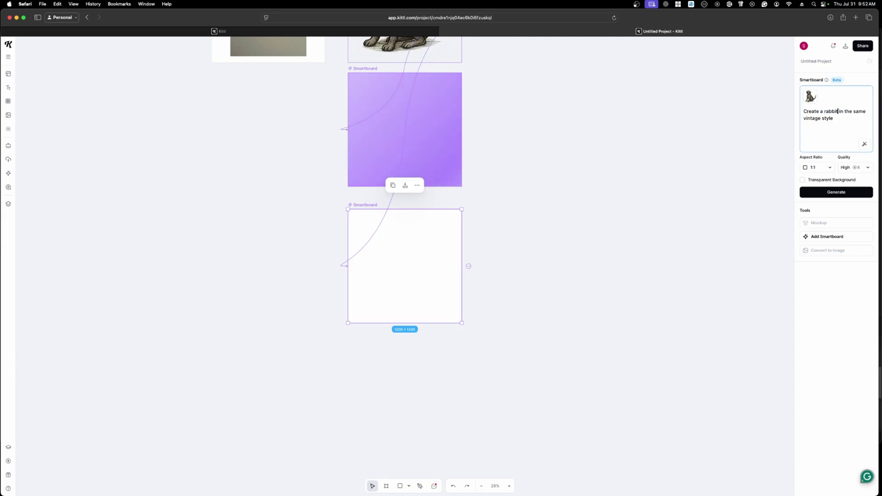
text(t)
click(822, 193)
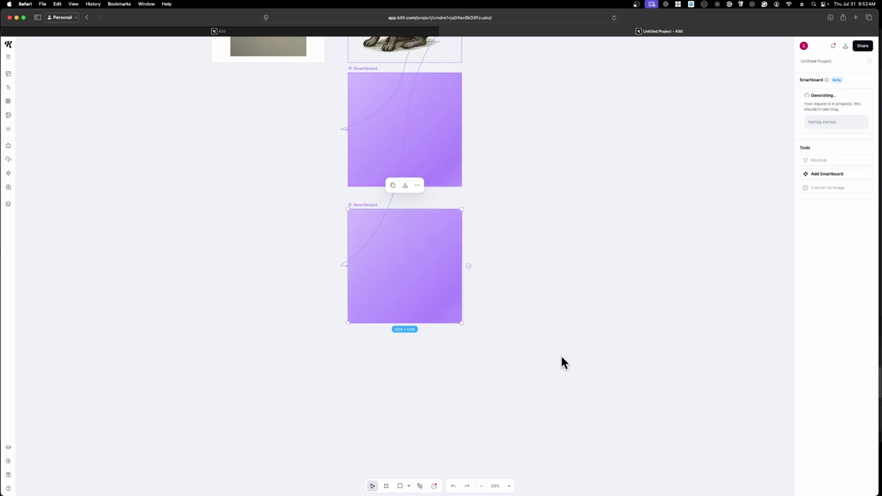
Step: Add a third dog-linked Smartboard, change the prompt's animal to 'guinea pig', and generate it
scroll(505, 275, up, 3)
click(471, 160)
click(469, 159)
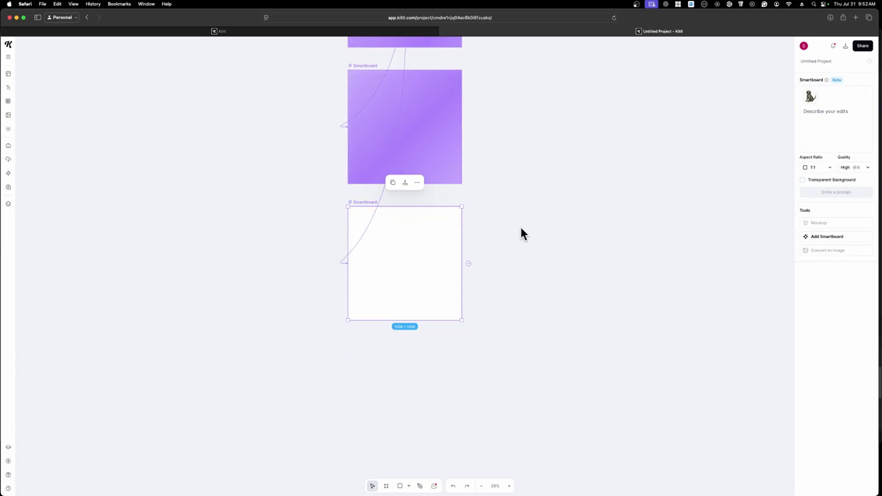
click(866, 112)
text(Create a rabbit in the same vintage style)
double_click(830, 112)
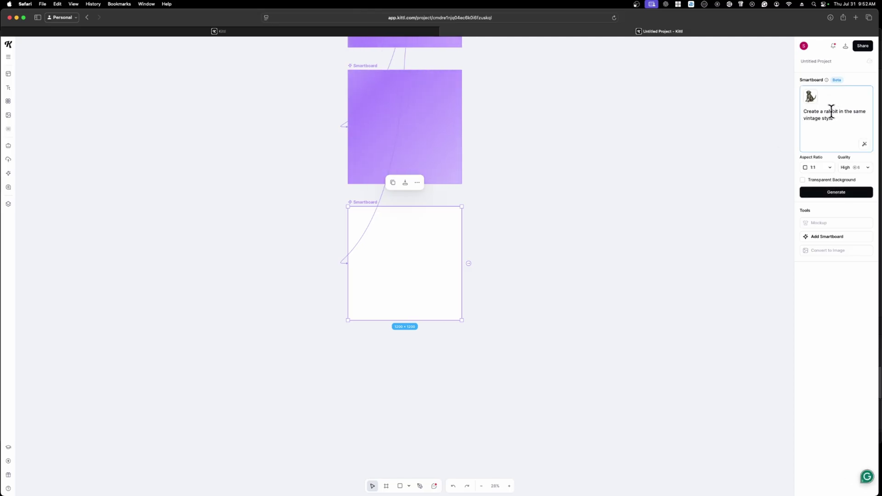
text(gu)
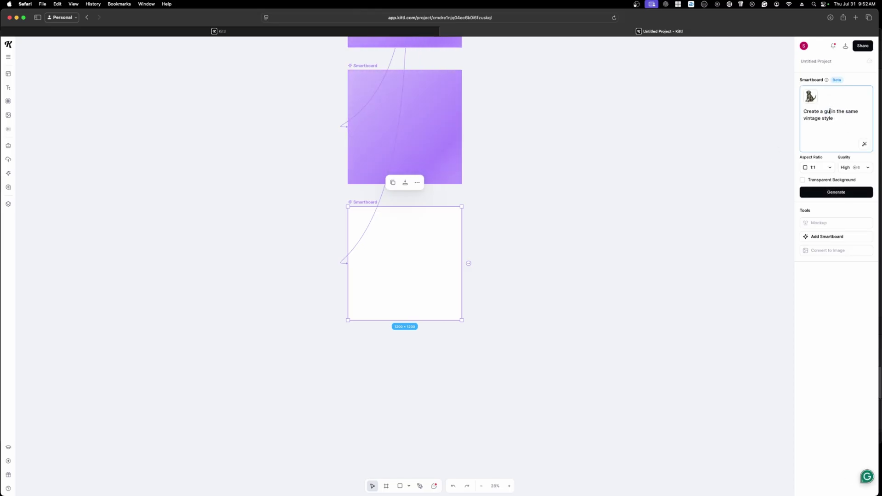
text(ine)
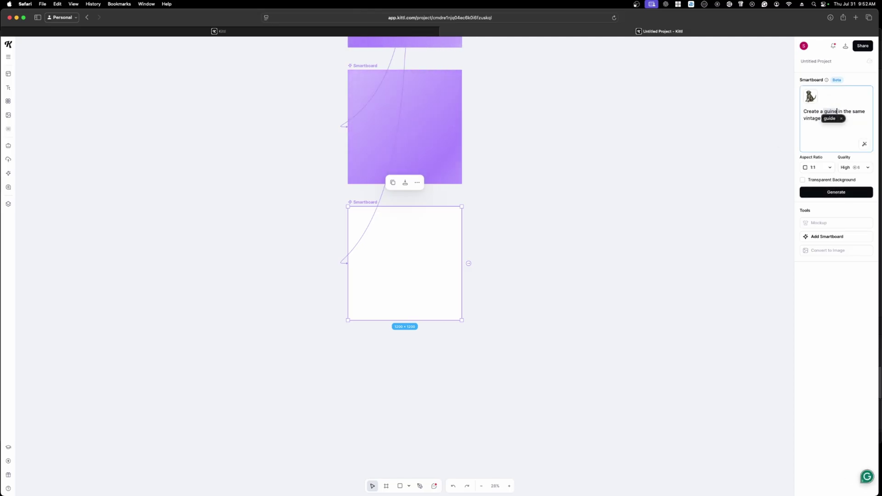
text(a pig)
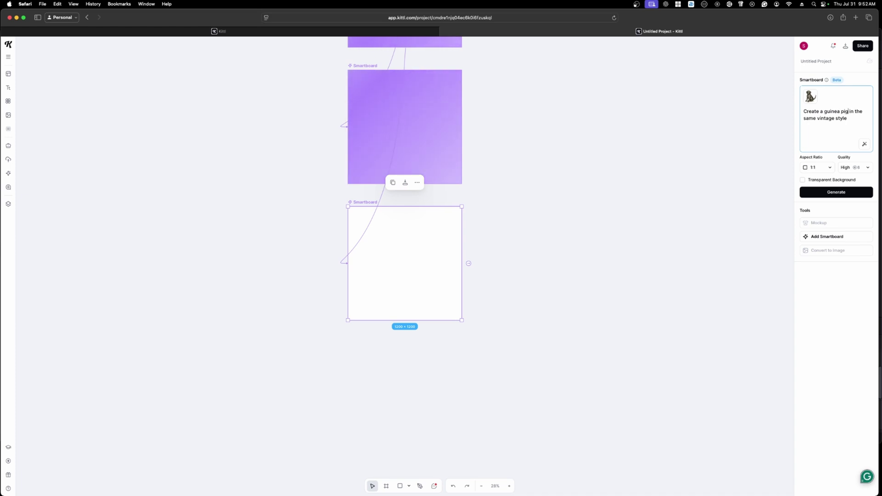
click(848, 192)
Step: Paste the polished stainless steel keychain prompt into the top empty Smartboard and generate it
scroll(590, 226, up, 5)
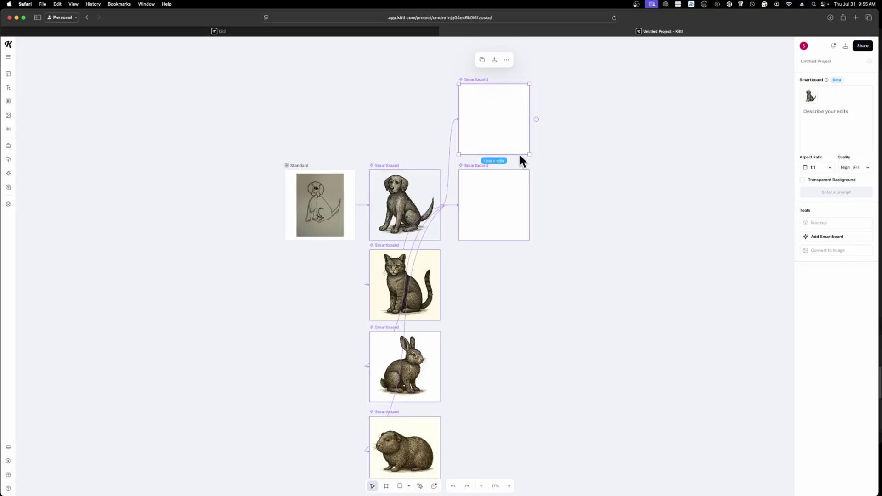
drag(493, 97, 494, 97)
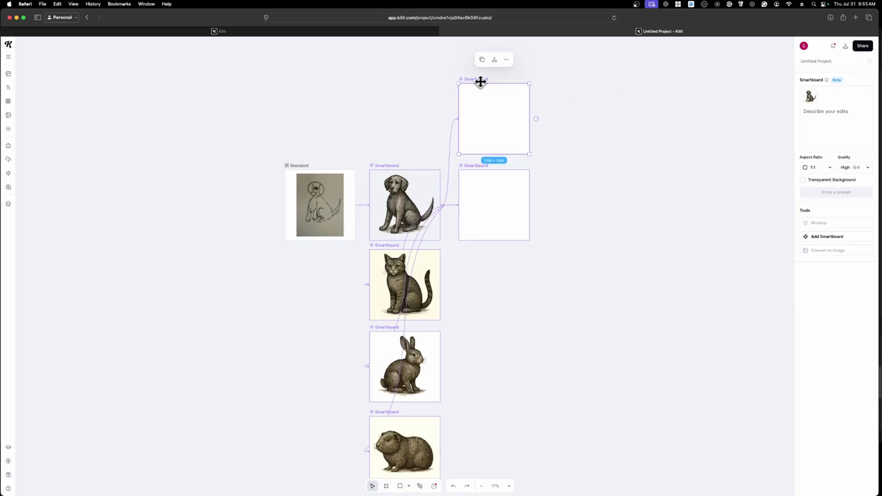
click(829, 116)
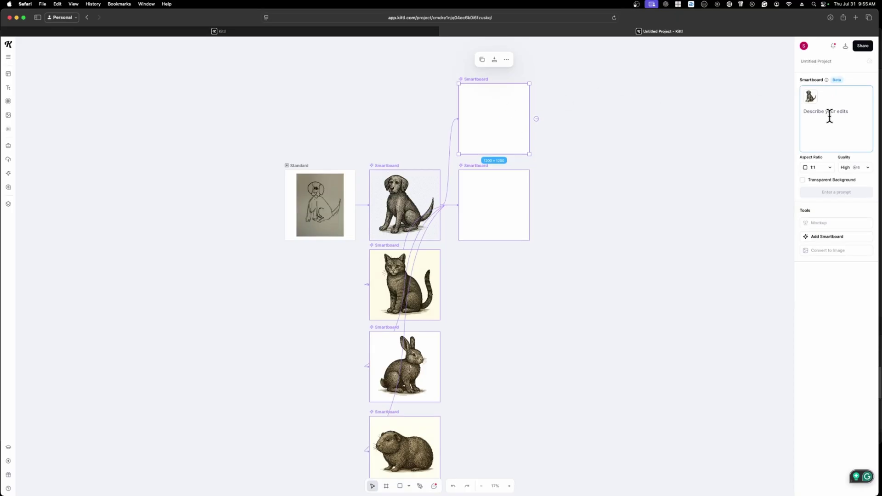
text(Show this design on a high-quality stainless steel keychain, featuring a smooth, polished finish and a robust, durable keyring attachment for long-lasting use.)
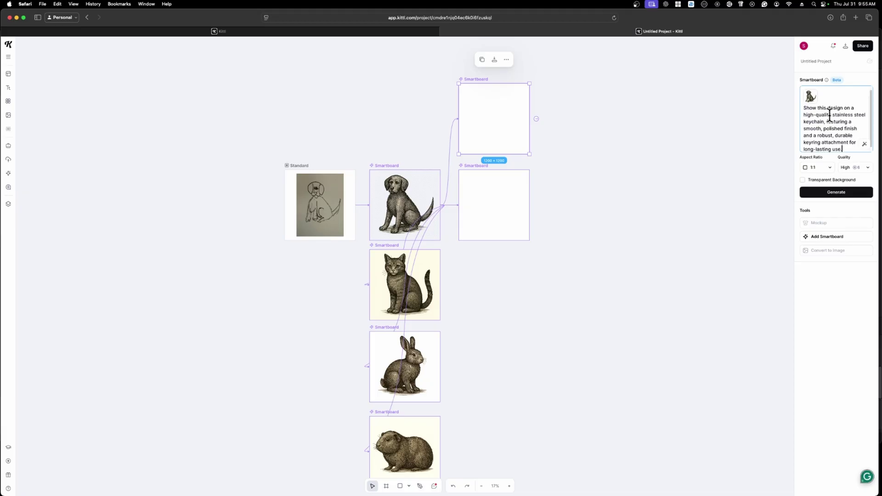
click(840, 194)
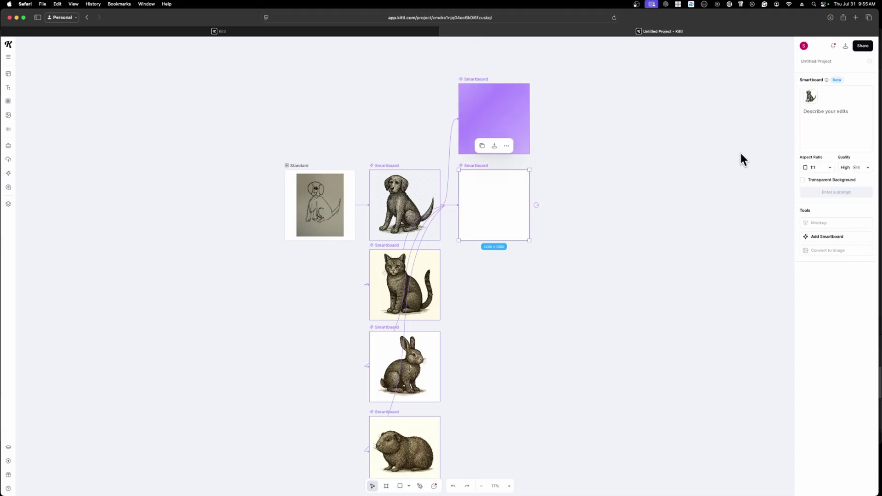
Step: Paste the white-engraving round slate coaster prompt into the second empty board and generate it
click(807, 113)
key(super+v)
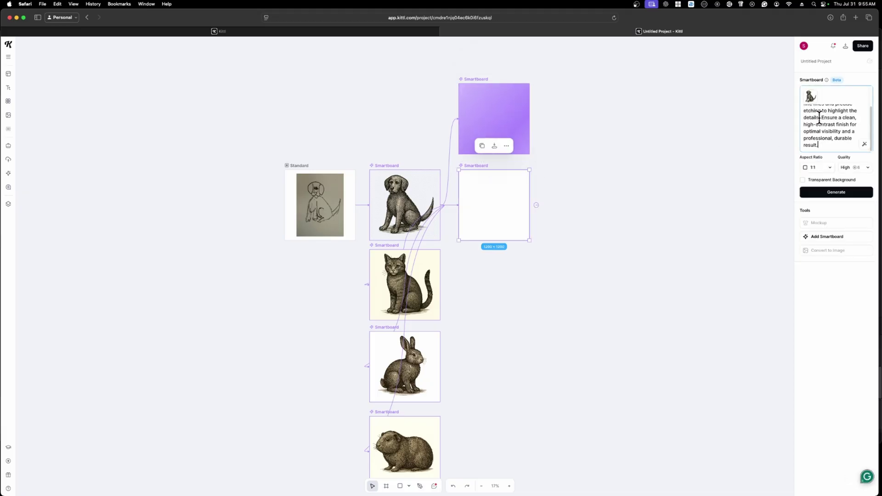
scroll(838, 131, up, 3)
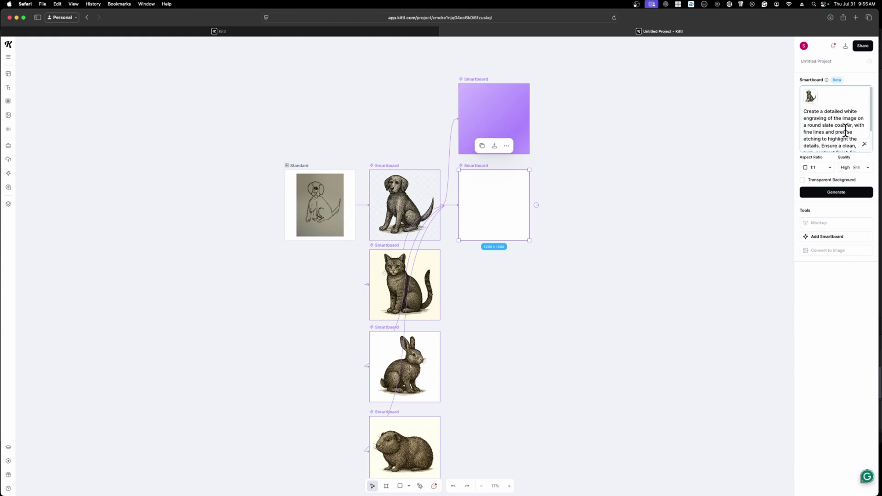
scroll(845, 132, down, 2)
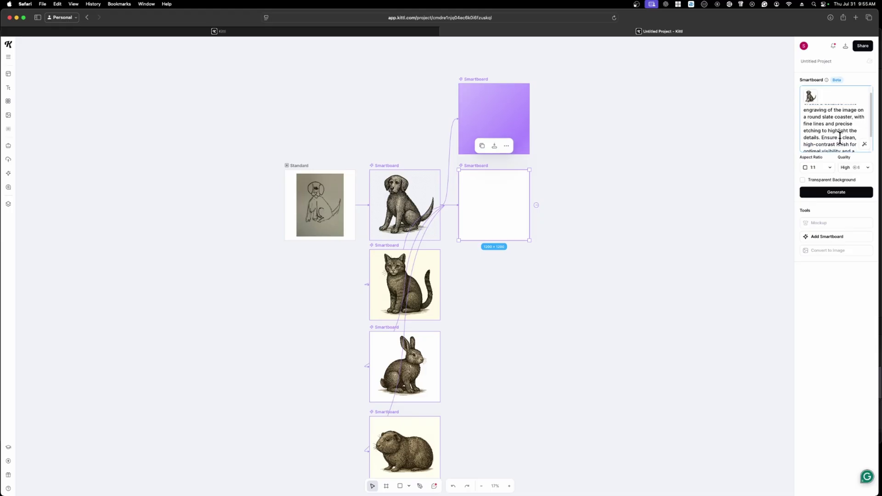
scroll(839, 137, down, 3)
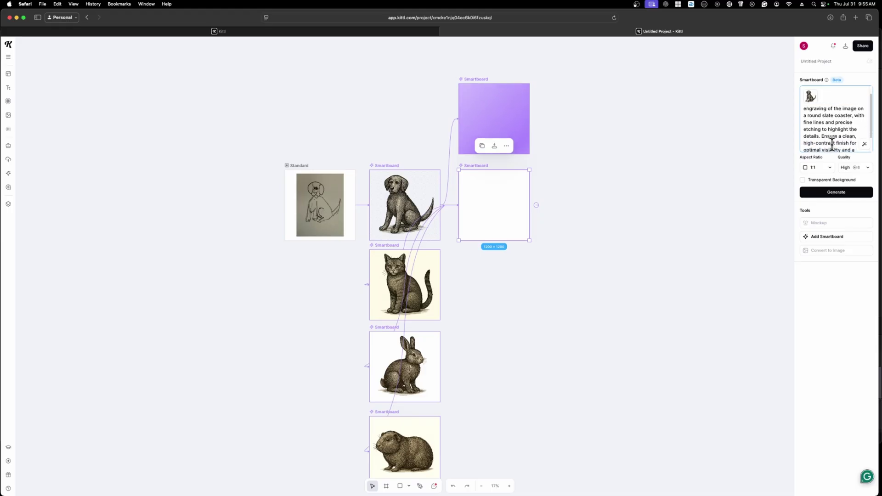
click(843, 194)
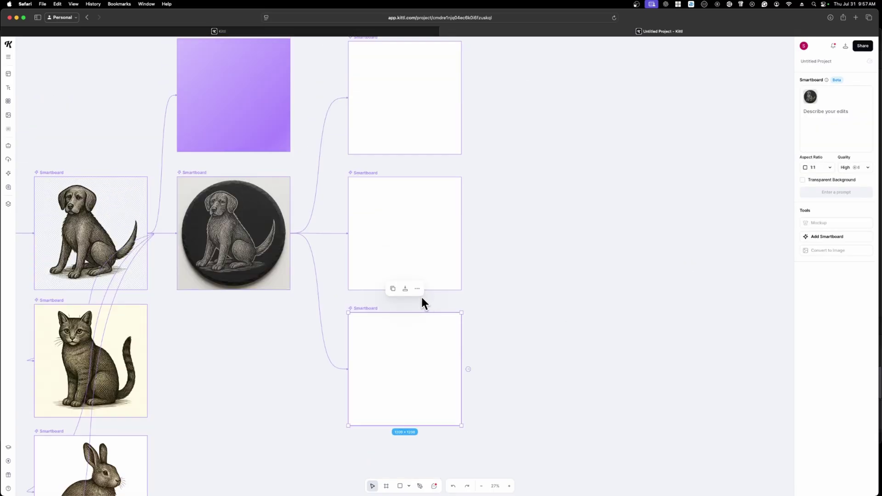
scroll(405, 296, down, 3)
Step: Prompt the coaster's first branch with the glass coffee table scene, trimming the duplicated opening words, and generate
scroll(551, 175, up, 2)
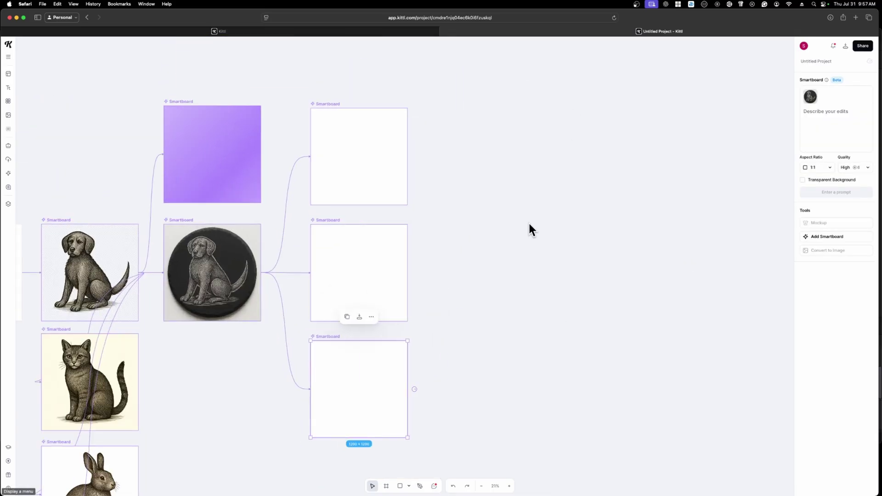
scroll(529, 228, down, 1)
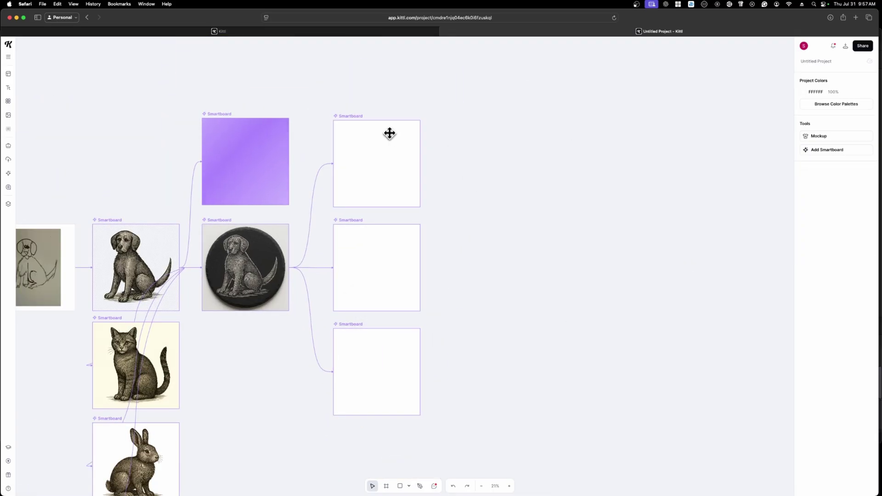
click(350, 116)
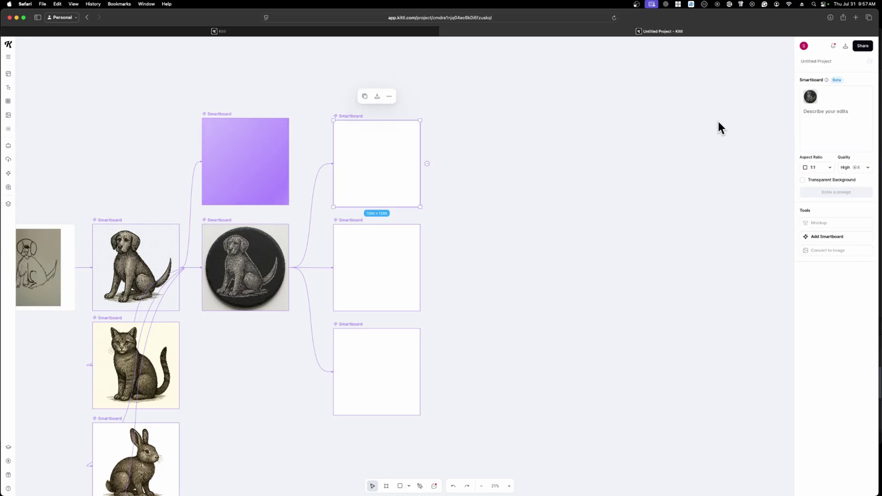
click(808, 116)
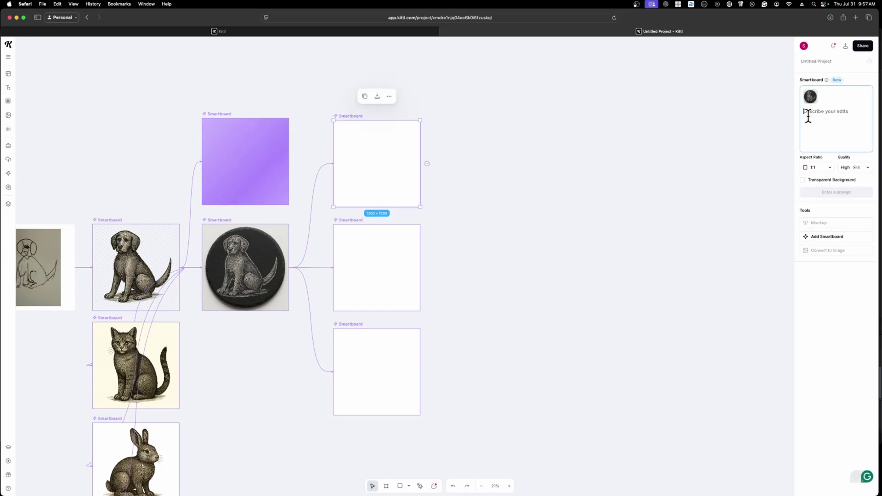
text(Place the coaster Place the coaster realistically on a glass coffee table, capturing the reflection and transparency of the glass surface with professional lighting.)
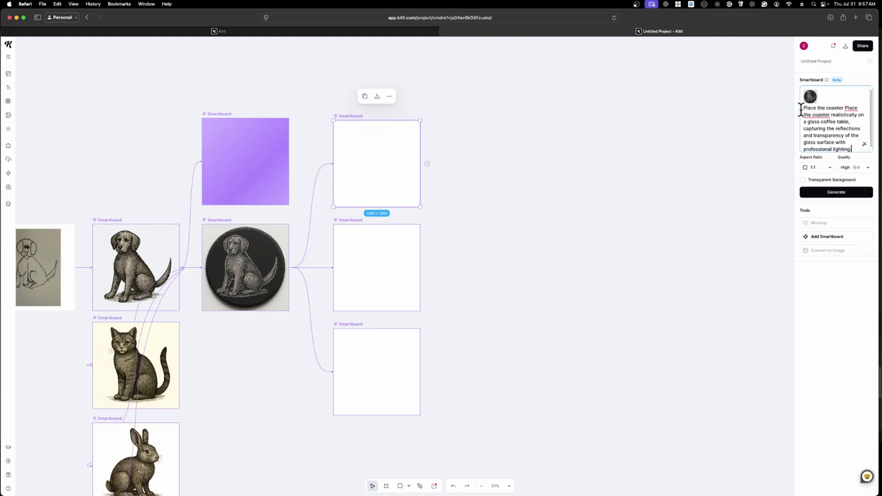
drag(803, 109, 851, 108)
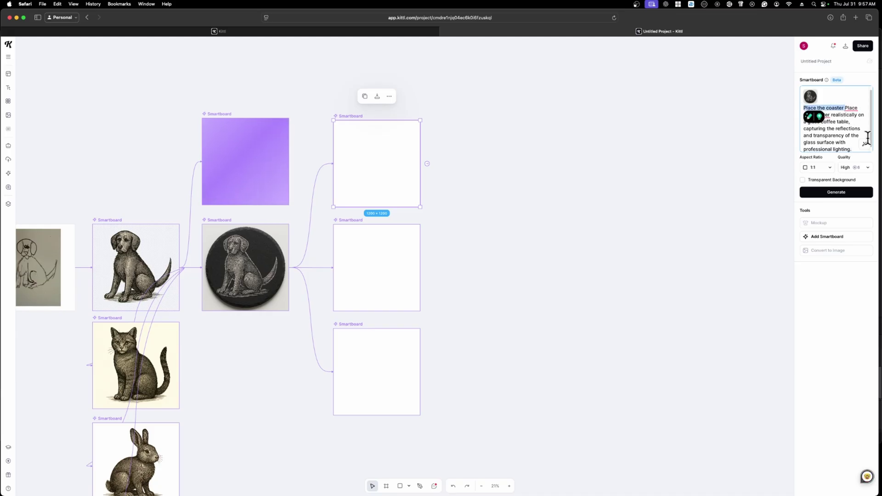
key(BackSpace)
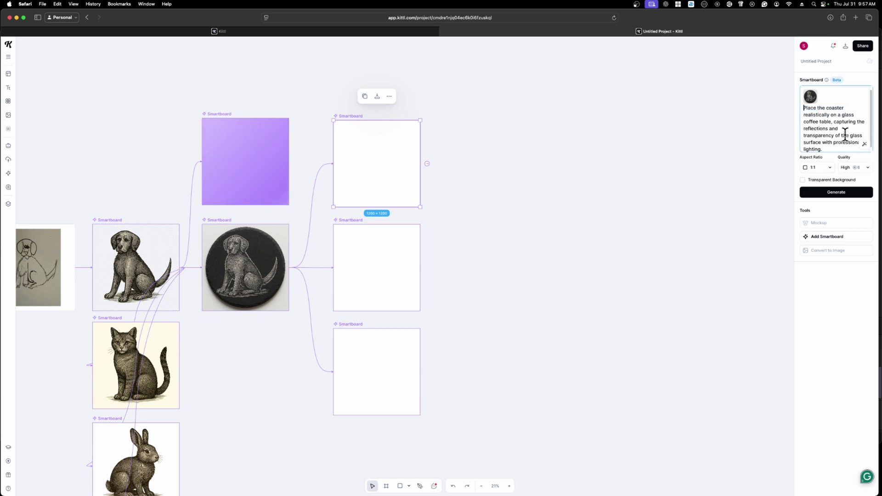
click(836, 192)
Step: Paste the brushed stainless steel holder with three stacked coasters prompt into the middle board
click(356, 221)
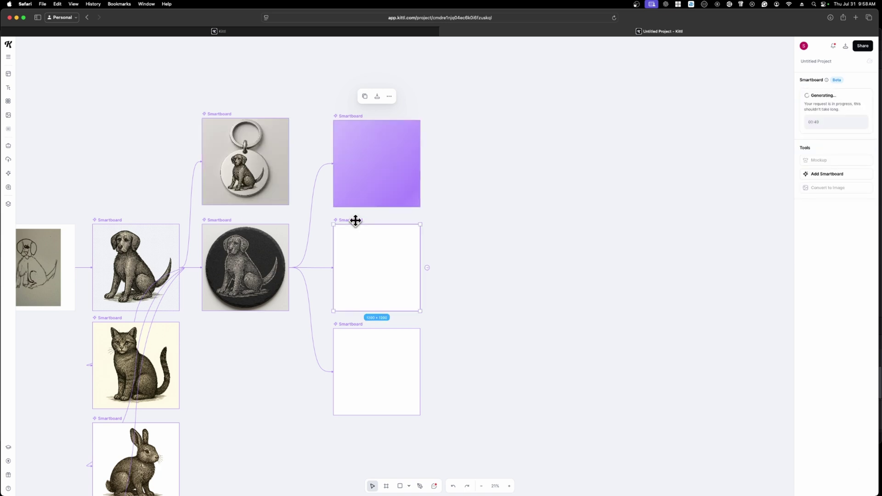
click(817, 115)
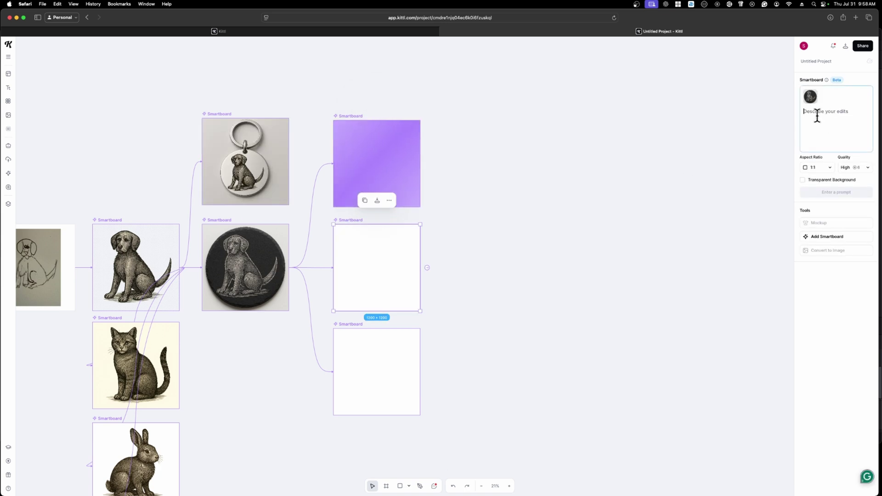
key(super+v)
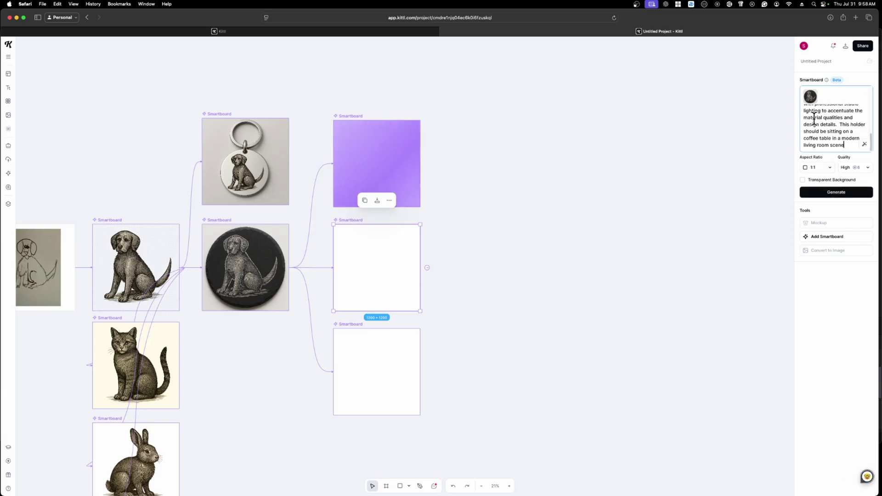
scroll(813, 133, up, 3)
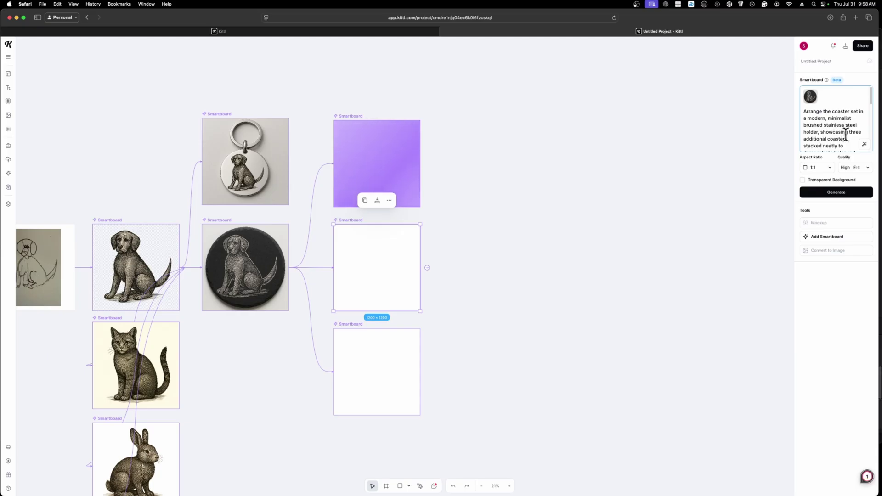
scroll(845, 141, down, 1)
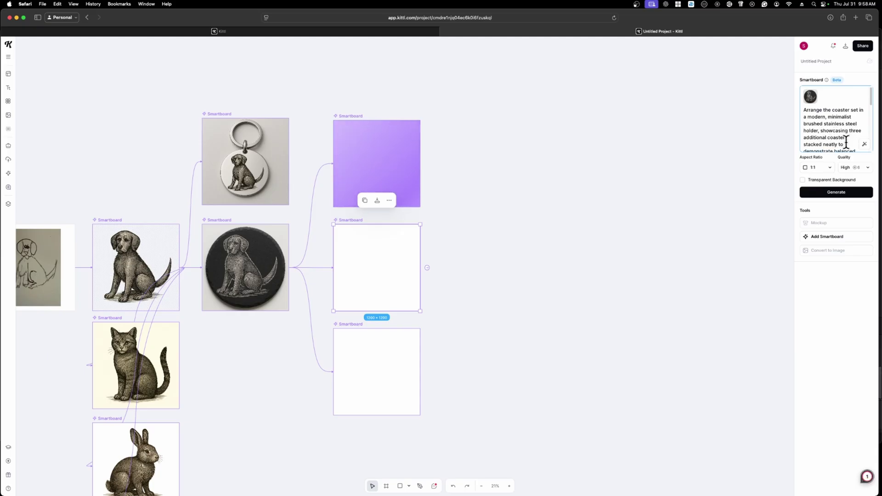
scroll(835, 140, down, 2)
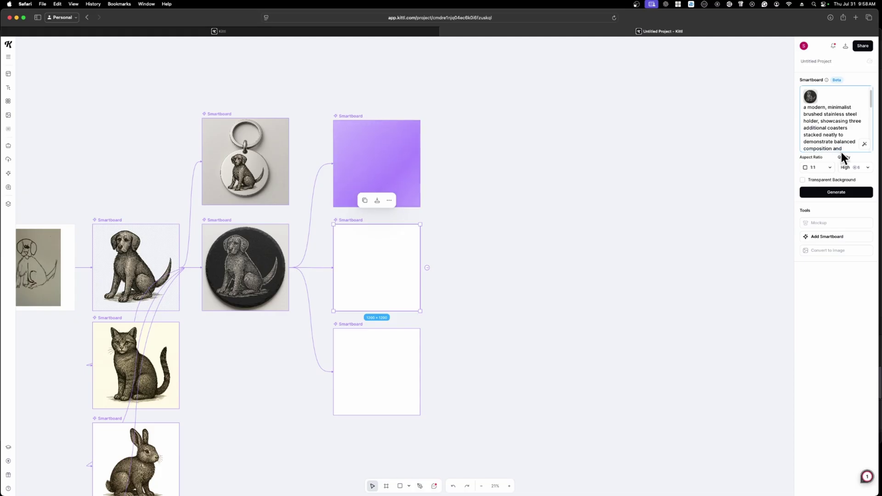
scroll(842, 151, down, 3)
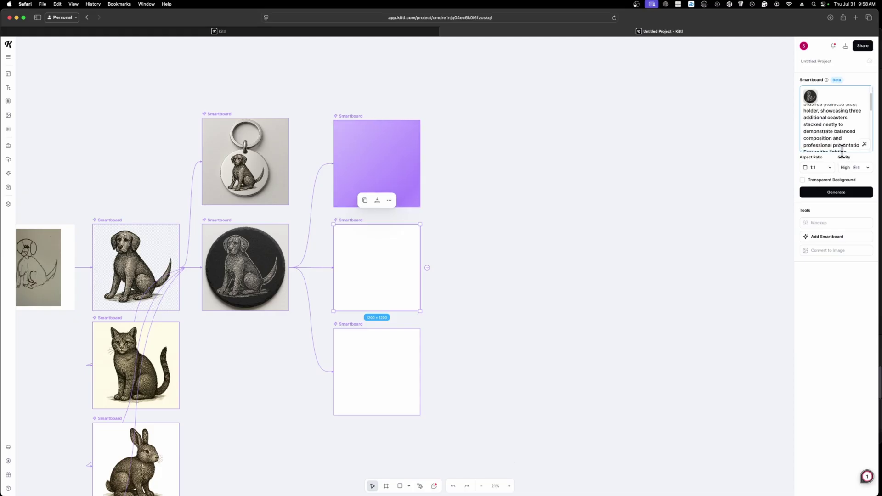
scroll(842, 151, down, 4)
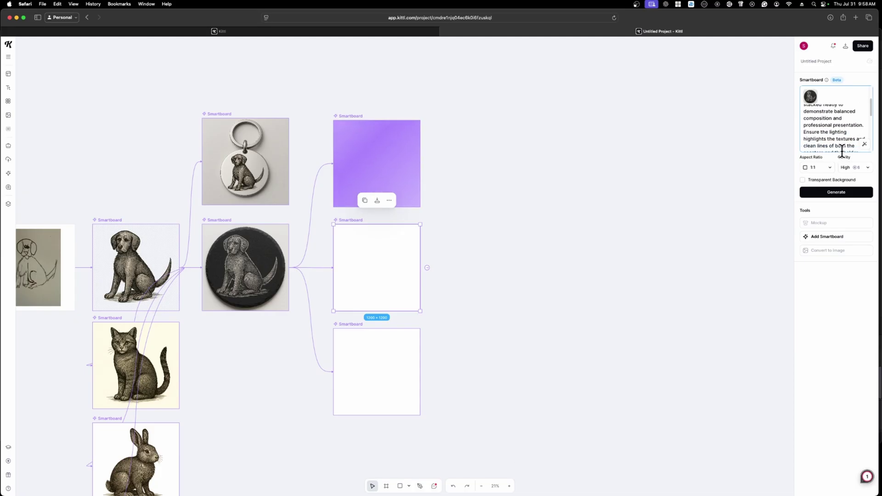
scroll(842, 150, down, 2)
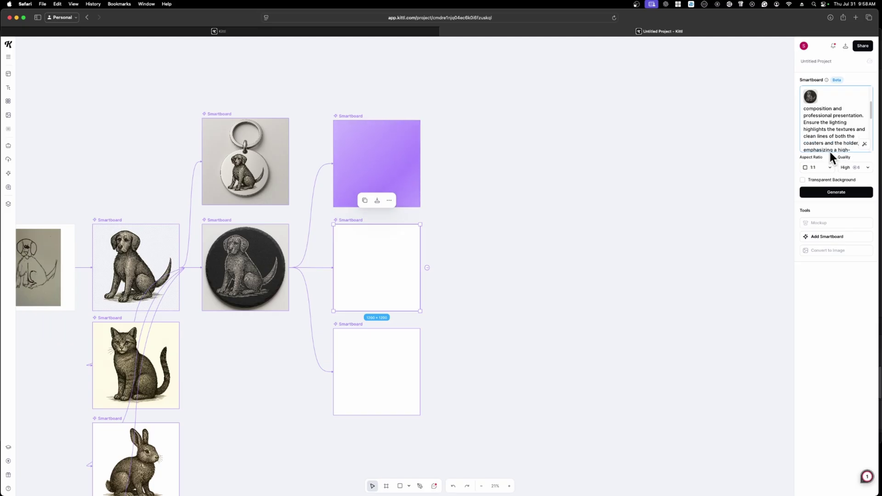
scroll(822, 152, down, 6)
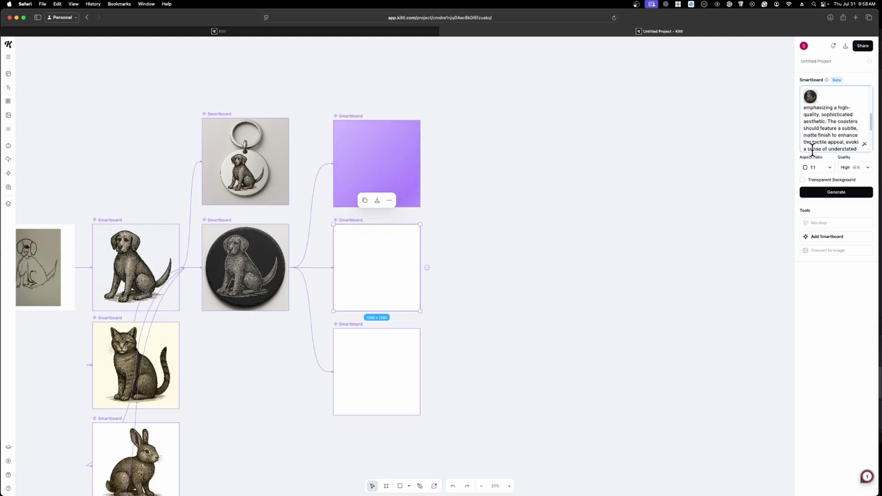
scroll(812, 150, down, 2)
scroll(800, 147, down, 2)
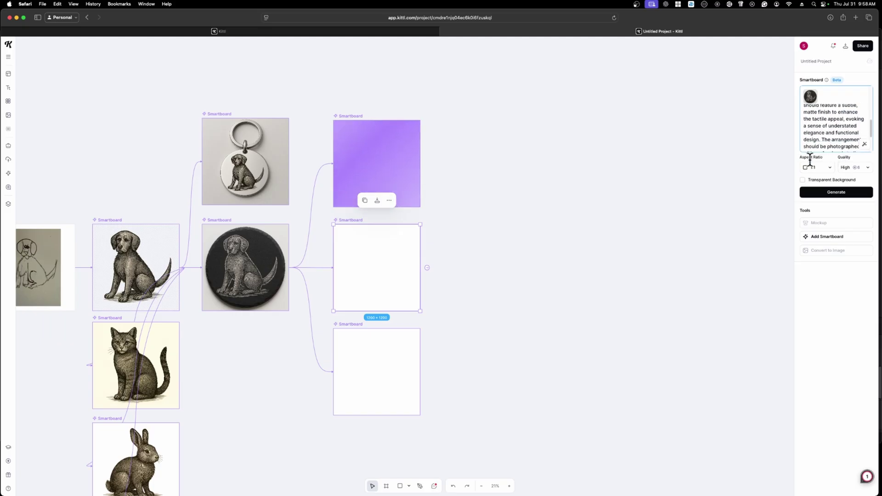
scroll(804, 146, down, 2)
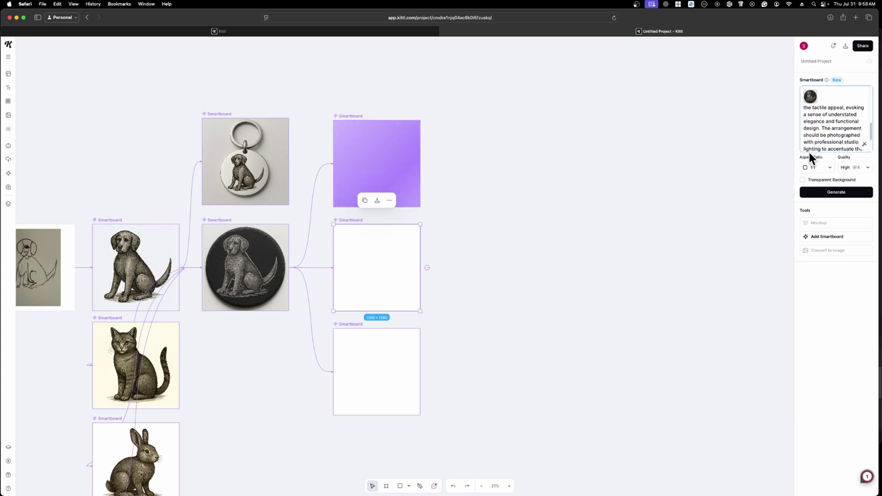
Step: Paste the party iced-drink-on-coaster prompt with a water ring into the bottom board and generate it
click(831, 199)
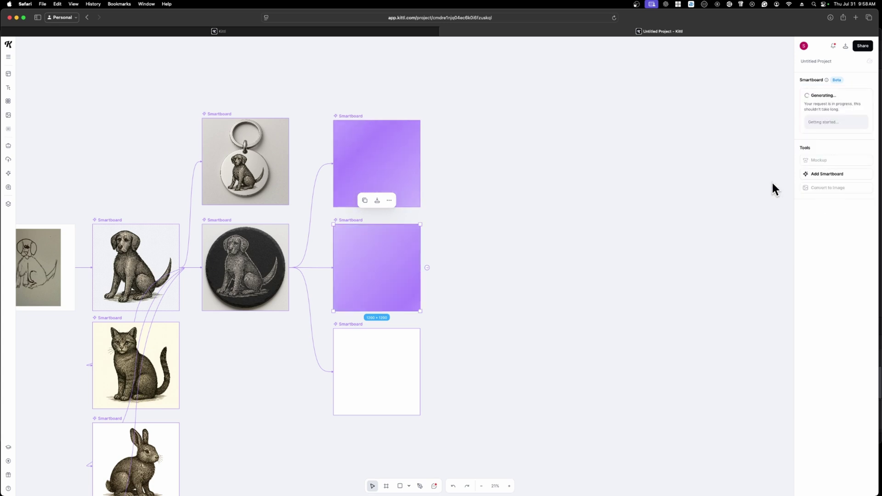
click(804, 111)
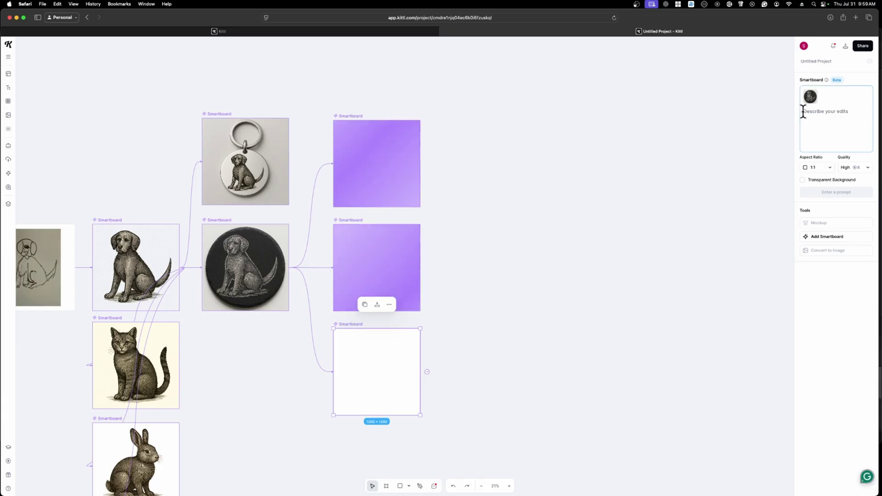
key(super+v)
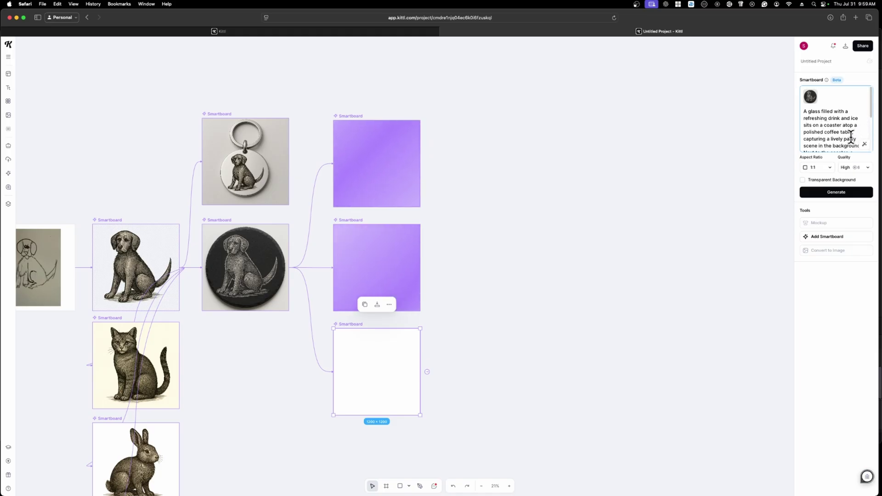
scroll(849, 137, down, 1)
scroll(847, 135, down, 1)
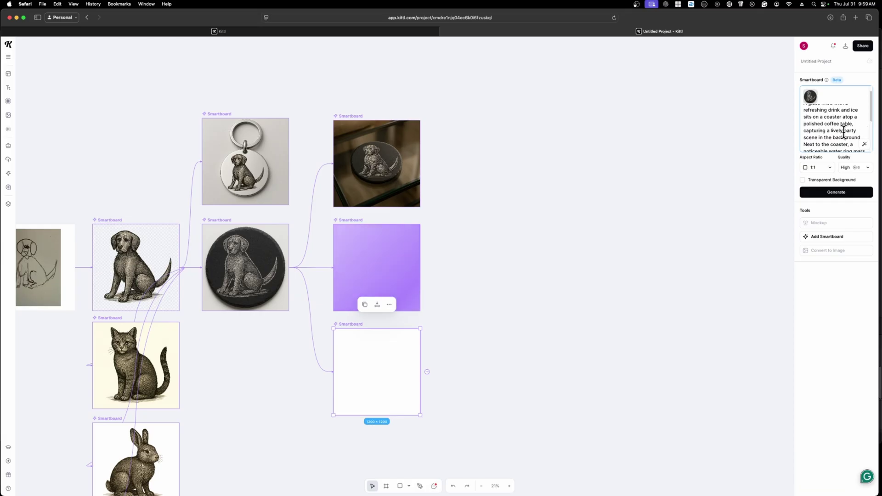
scroll(843, 141, down, 1)
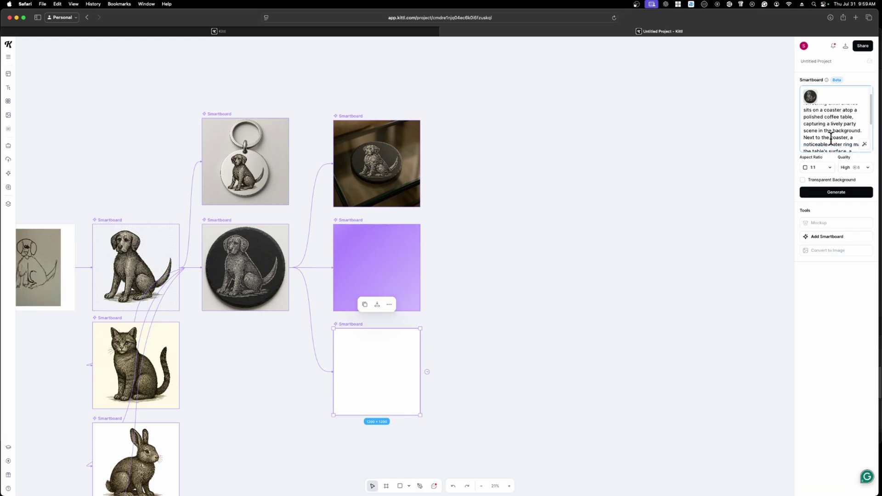
scroll(841, 142, down, 1)
scroll(841, 143, down, 2)
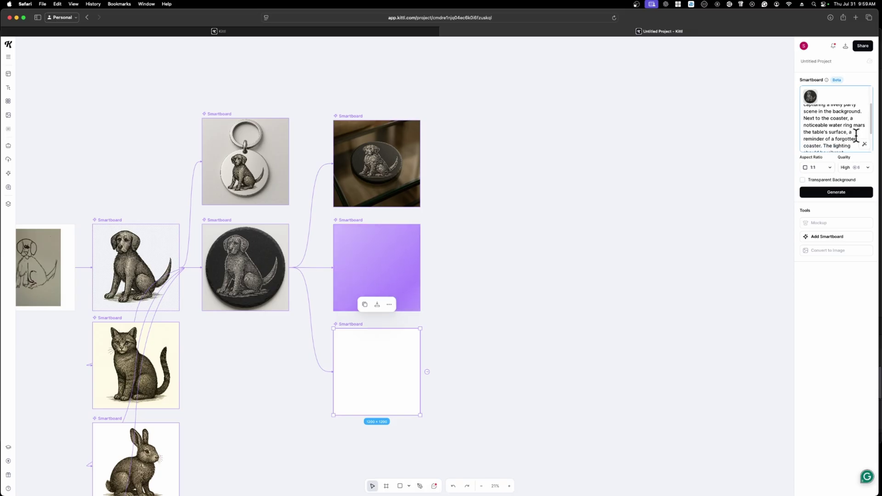
scroll(834, 144, down, 2)
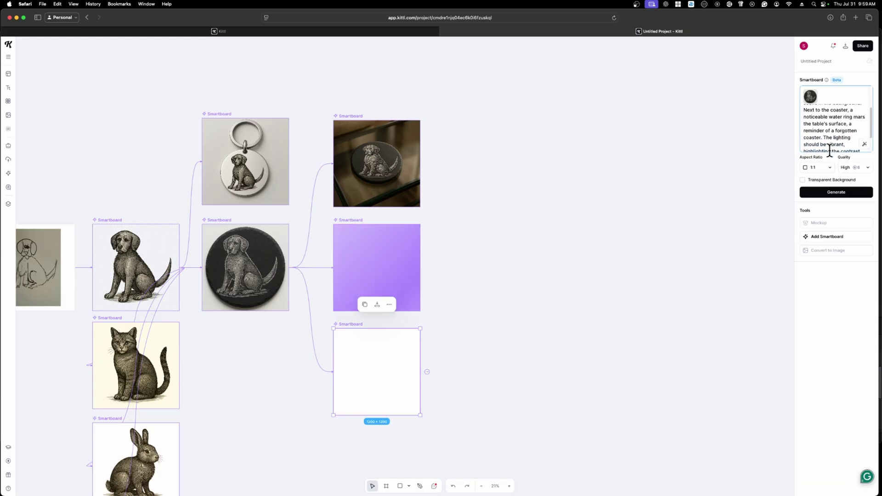
scroll(829, 149, down, 3)
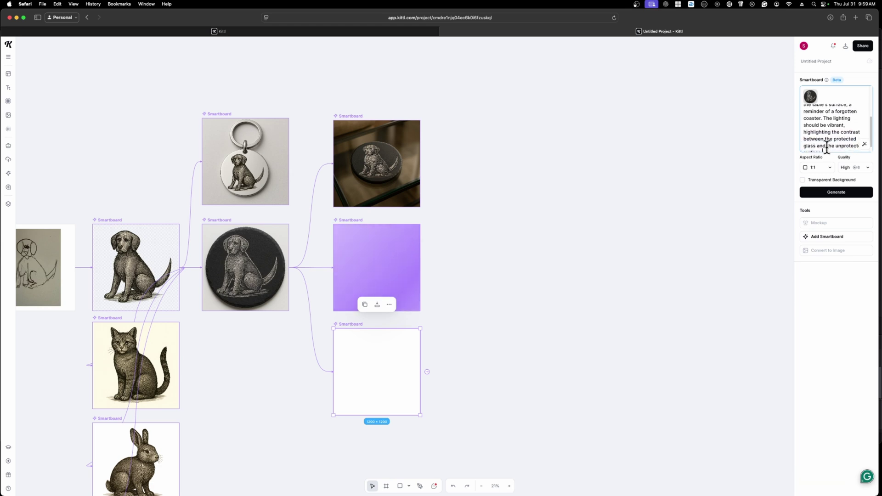
scroll(828, 150, down, 1)
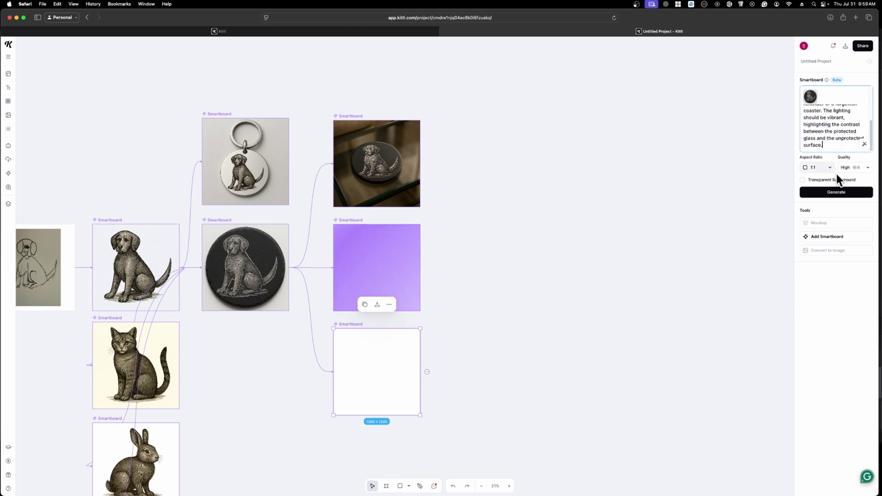
click(837, 192)
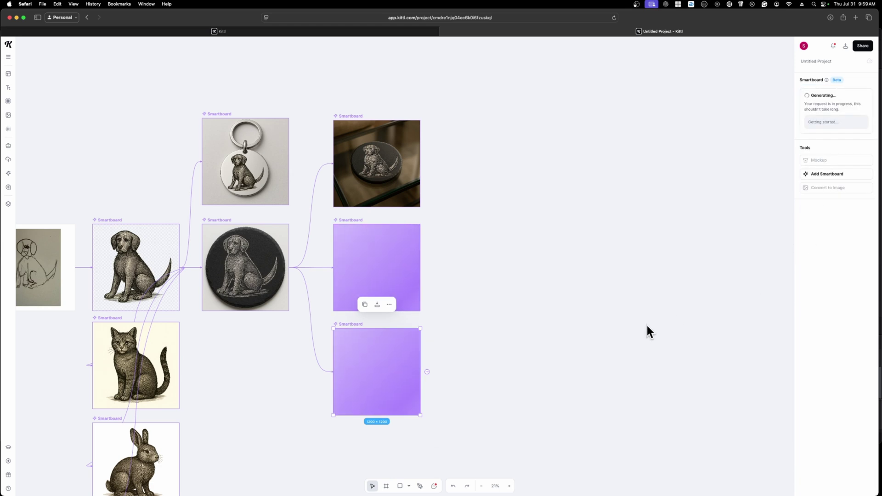
Step: Zoom in to inspect the coaster-in-holder result, then zoom out to the iced drink party scene
scroll(505, 317, down, 1)
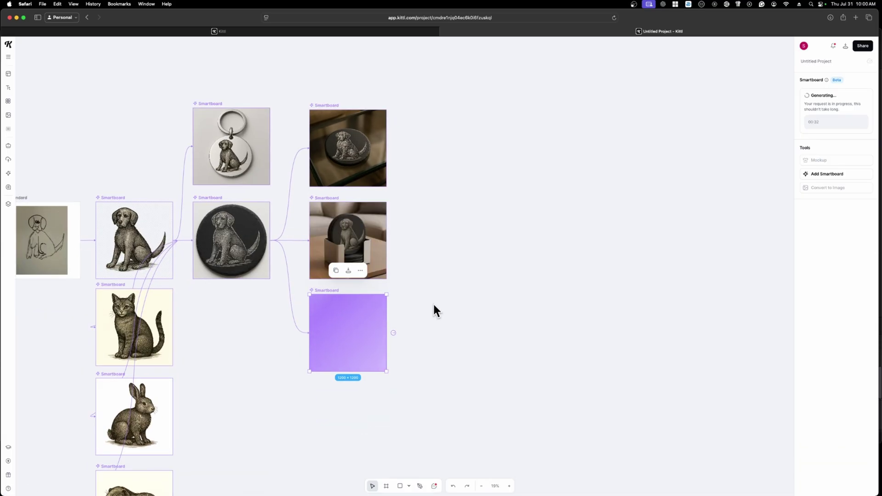
scroll(369, 248, up, 10)
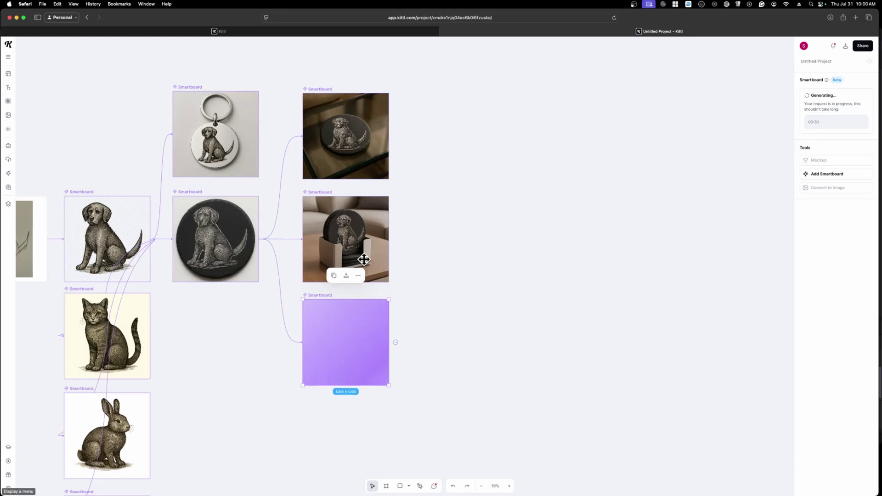
scroll(348, 253, up, 3)
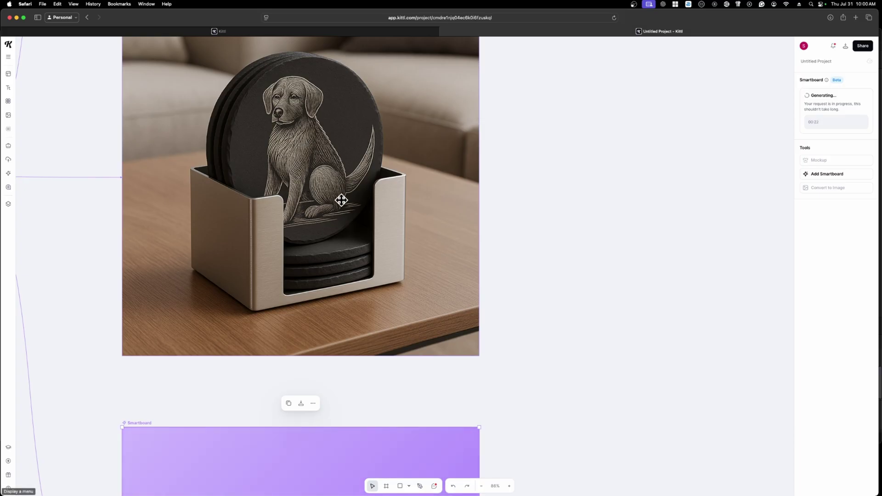
scroll(342, 194, up, 4)
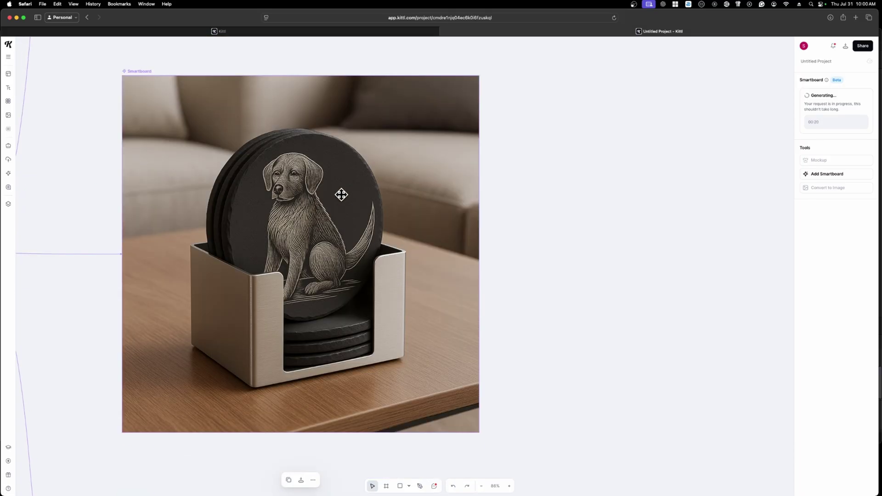
scroll(341, 195, down, 10)
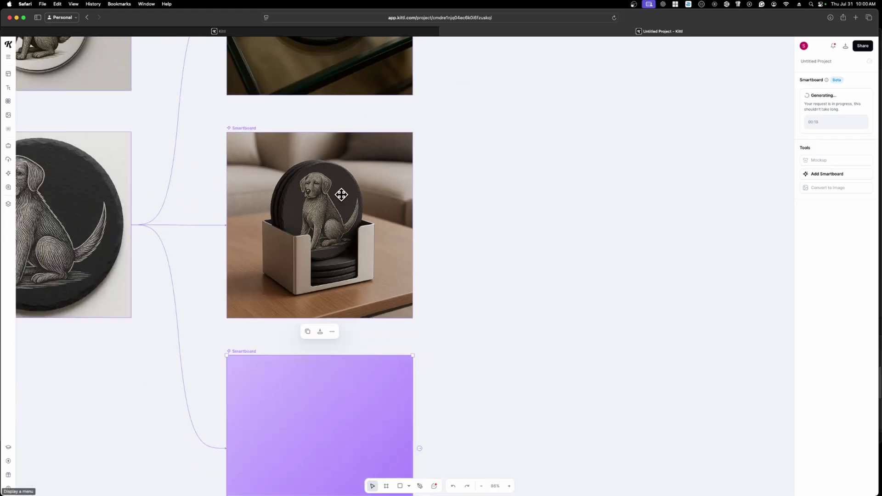
scroll(405, 358, down, 3)
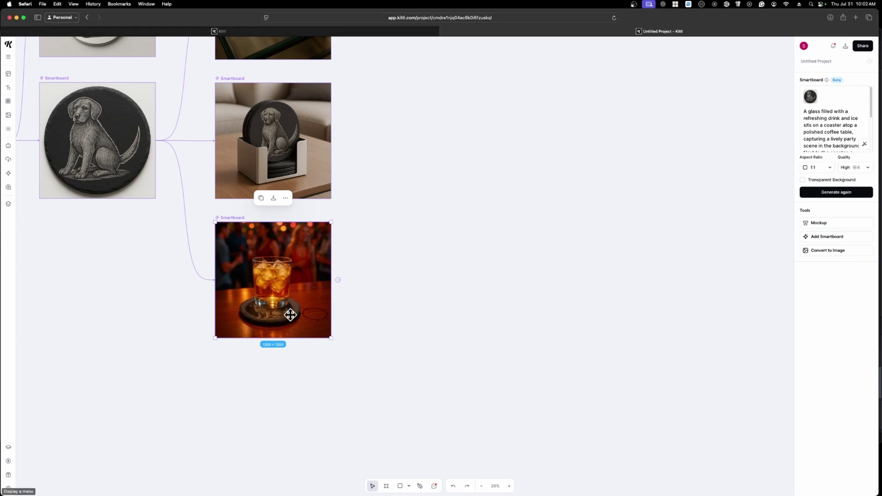
scroll(290, 313, up, 5)
scroll(348, 311, up, 2)
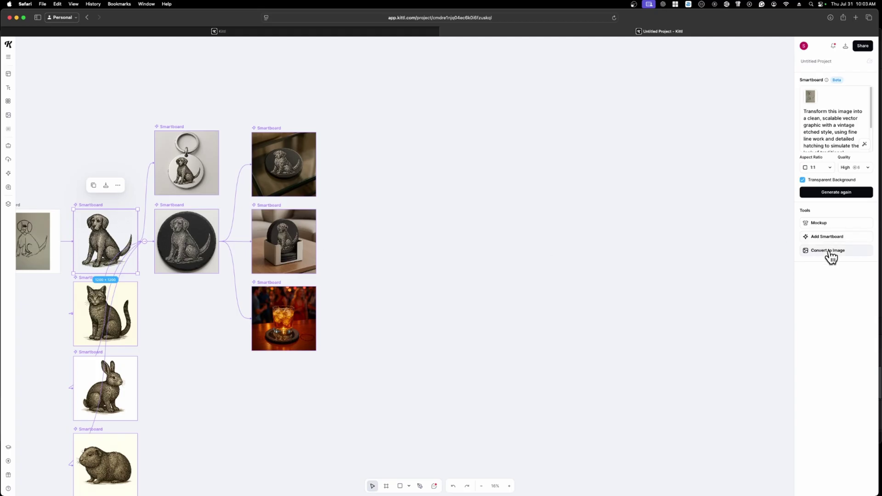
Step: Convert the etched dog Smartboard to an image, place it in a new artboard, and reposition the artboard
click(830, 255)
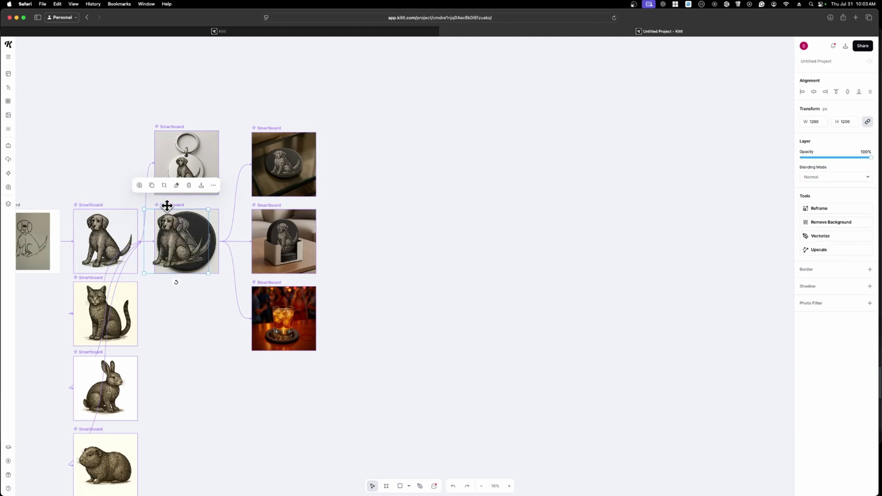
mouse_move(173, 230)
mouse_down()
mouse_move(232, 307)
mouse_move(411, 285)
mouse_move(470, 240)
mouse_up()
key(f)
mouse_move(395, 310)
mouse_down()
mouse_move(493, 425)
mouse_move(517, 429)
mouse_up()
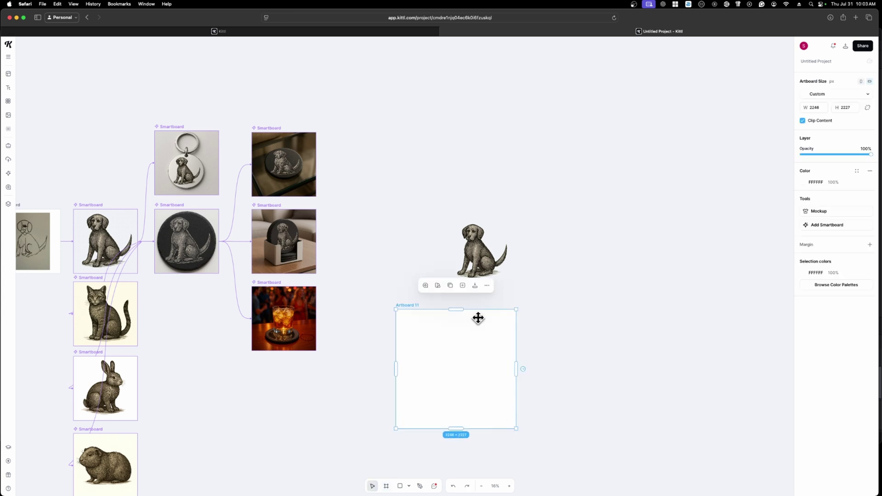
drag(480, 248, 455, 358)
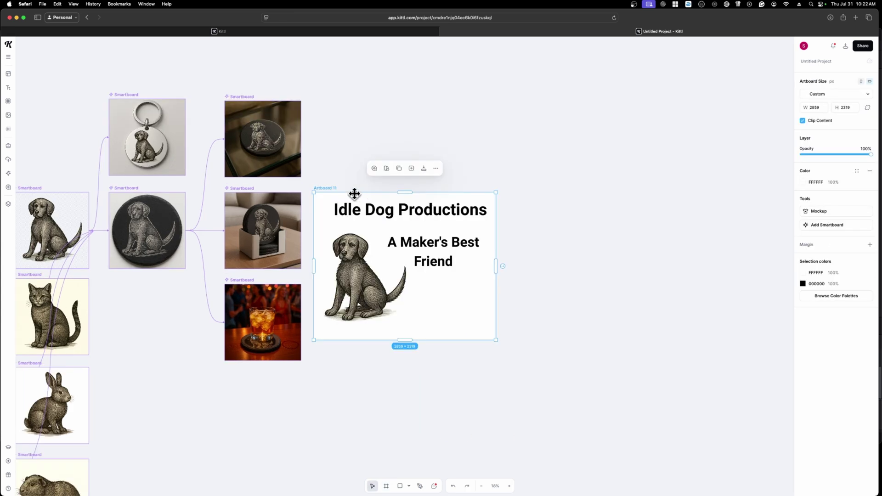
drag(329, 189, 392, 183)
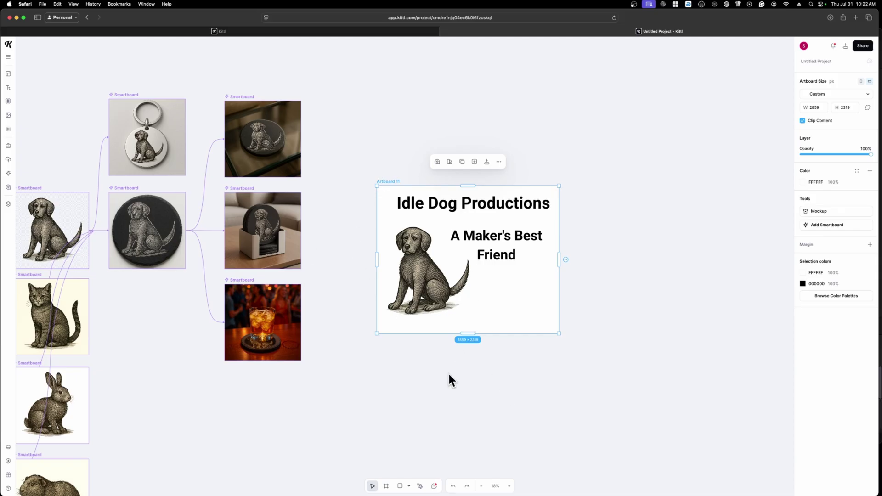
Step: Add a new Smartboard linked to the artboard and paste in the oval vintage logo prompt
click(566, 259)
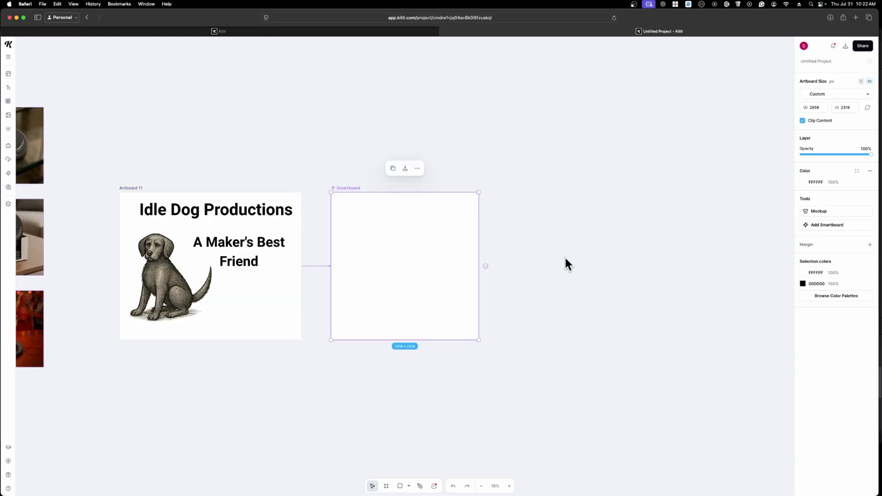
click(835, 112)
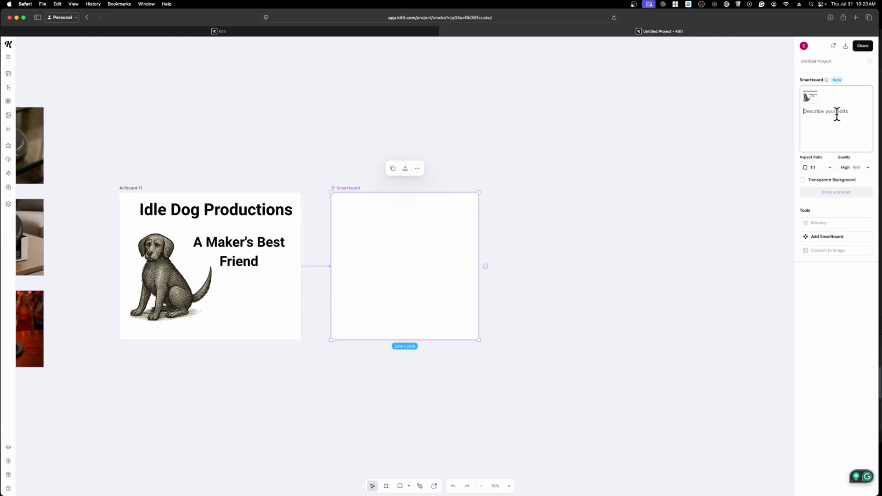
key(super+v)
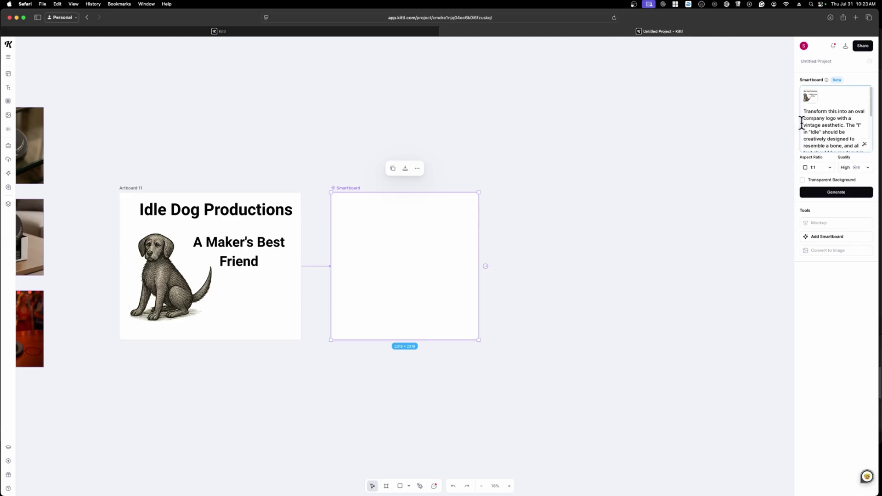
scroll(802, 124, down, 2)
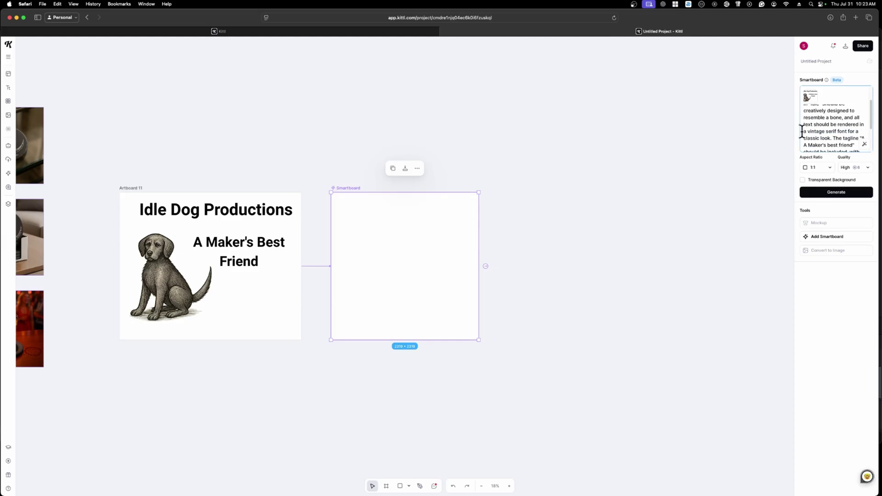
scroll(801, 132, down, 1)
scroll(801, 132, down, 2)
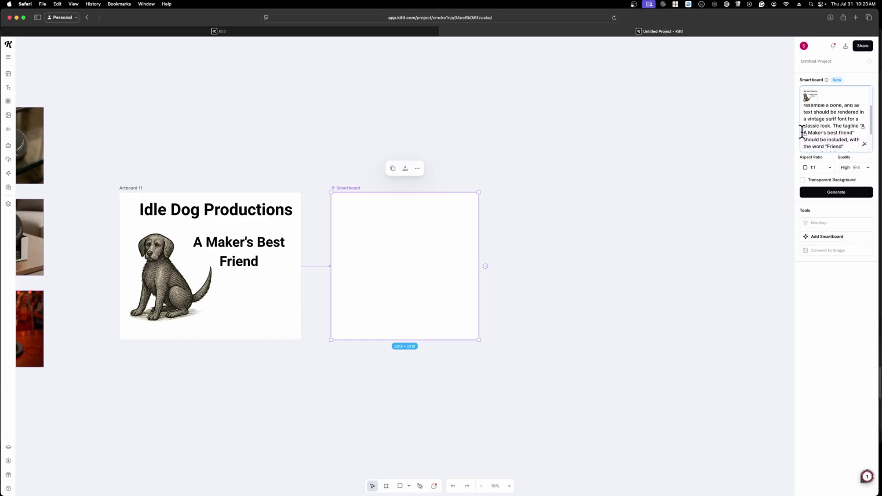
scroll(801, 131, down, 3)
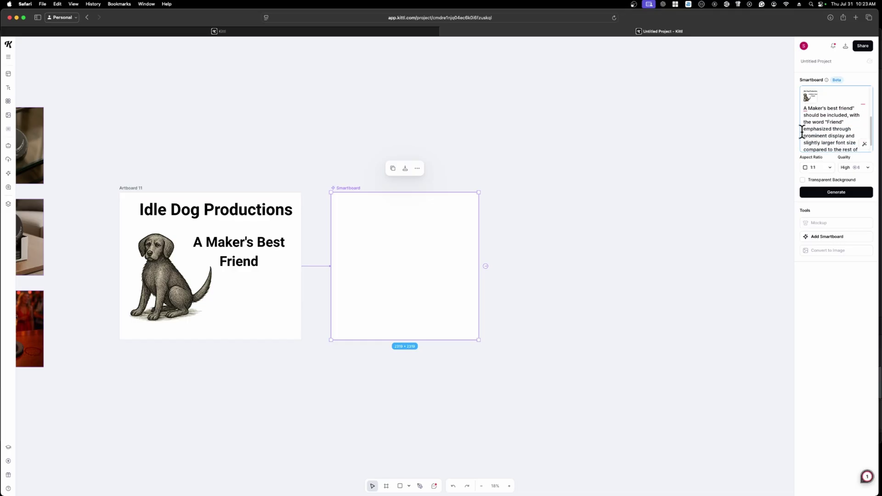
scroll(801, 132, down, 1)
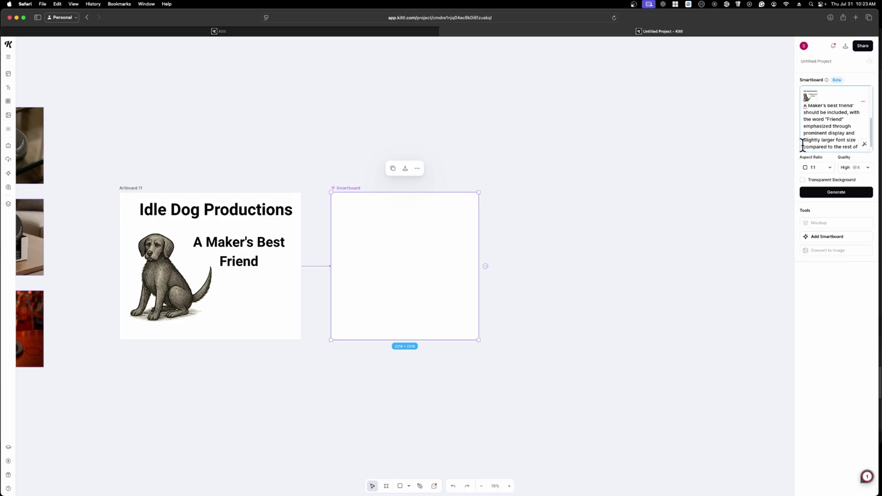
scroll(802, 145, down, 1)
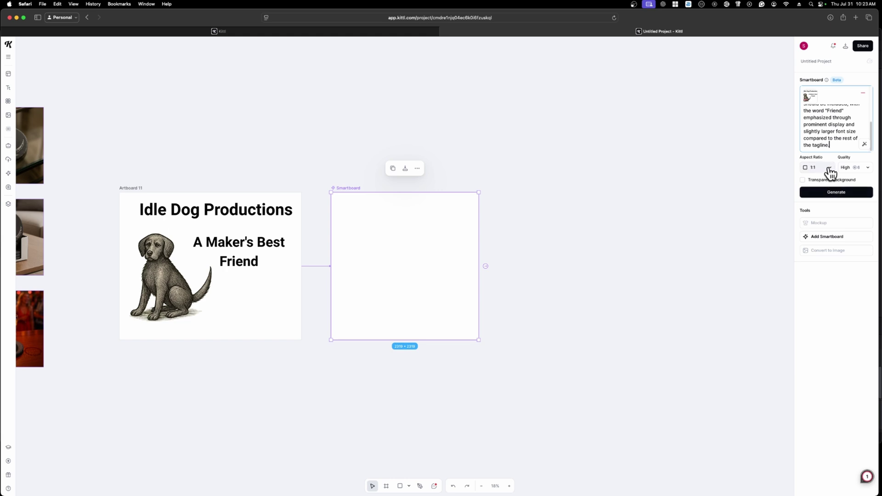
Step: Set the aspect ratio to 3:2 landscape and generate the oval logo
click(828, 168)
click(812, 190)
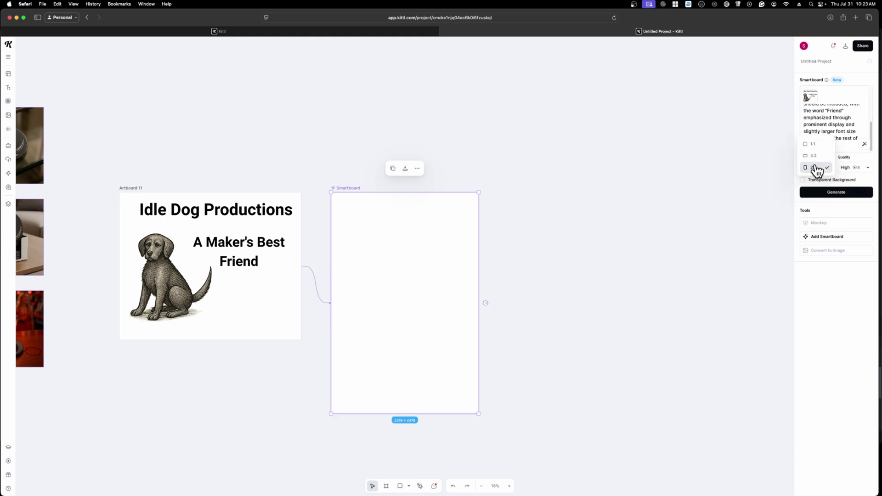
click(812, 156)
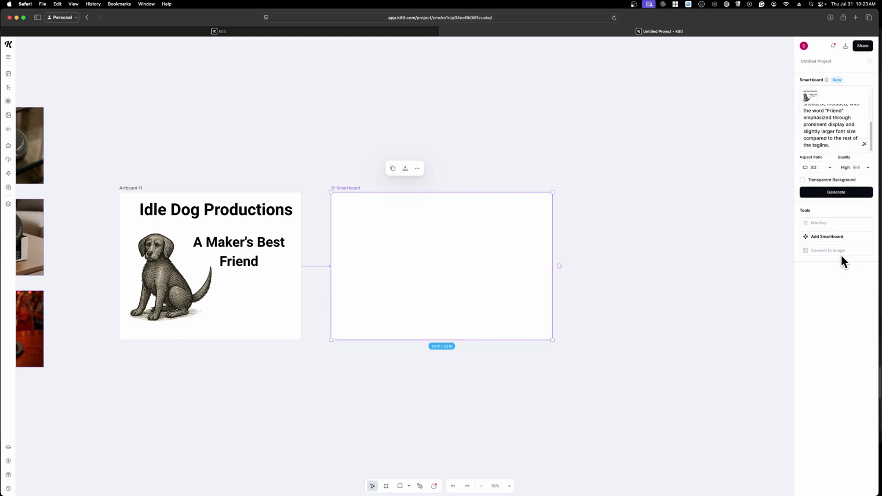
click(836, 193)
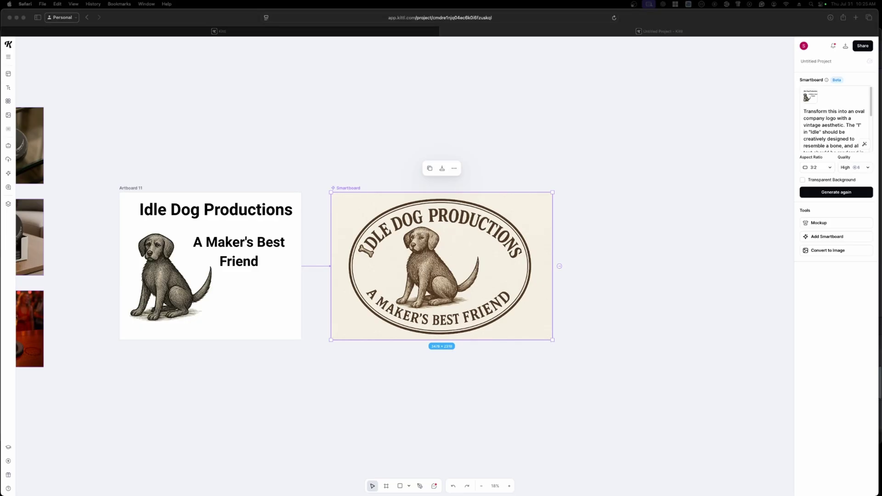
Step: From the logo board, add a connected Smartboard and generate the logo on a t-shirt's left chest in a dog park
click(427, 431)
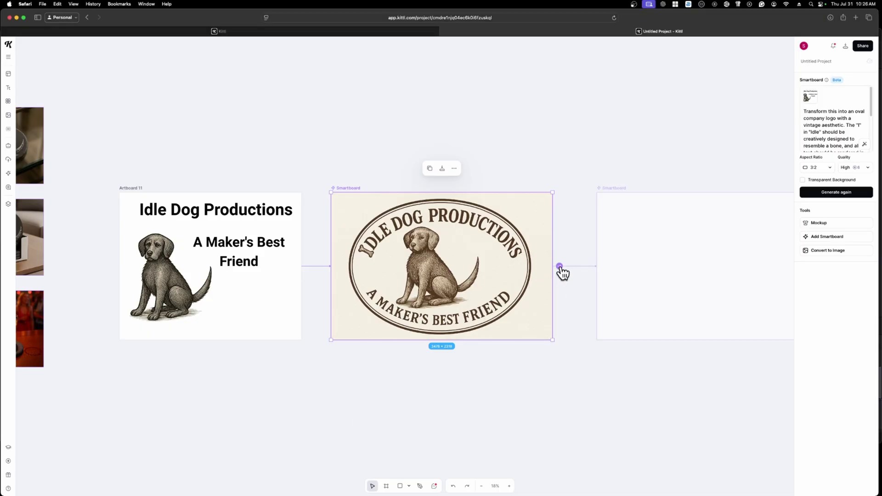
click(559, 267)
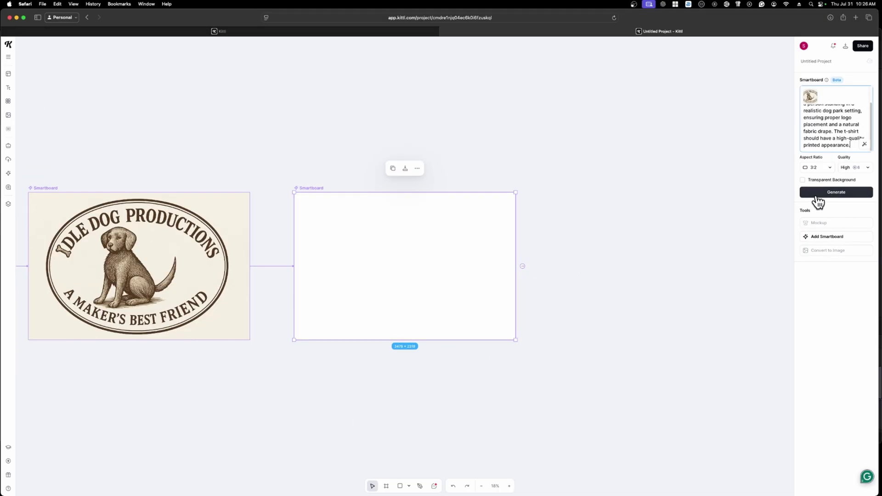
scroll(833, 138, up, 3)
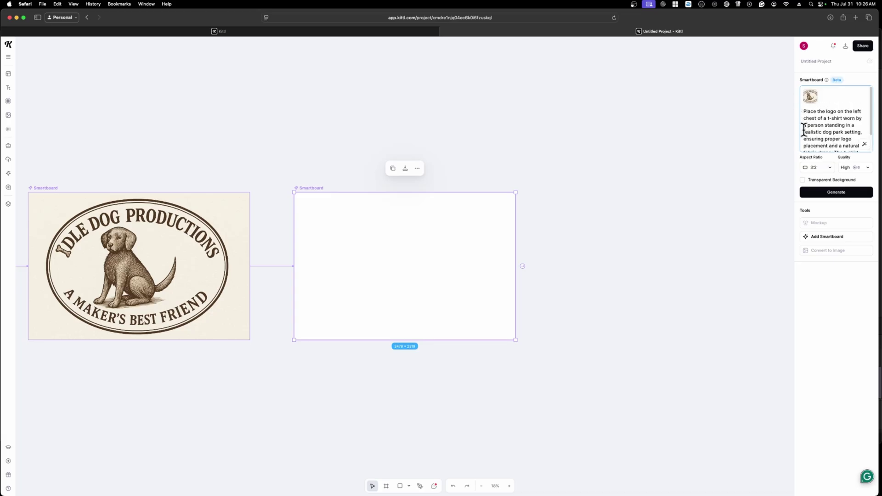
scroll(804, 133, down, 1)
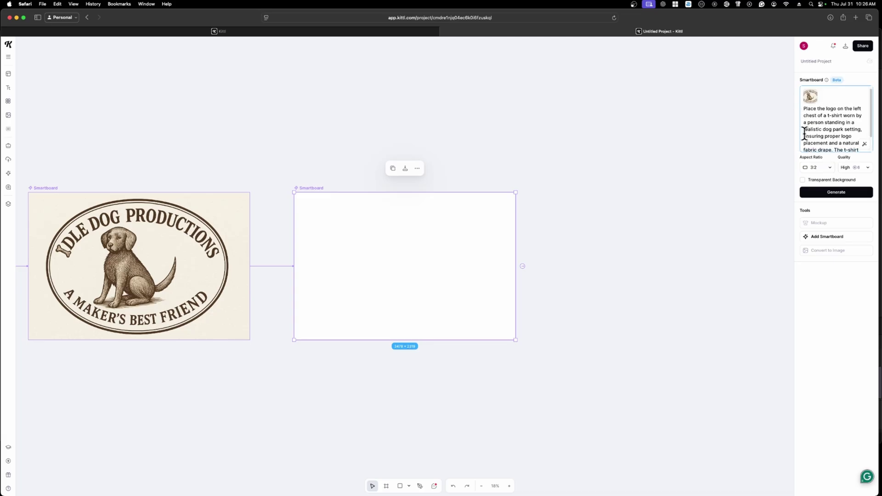
scroll(804, 135, down, 2)
scroll(803, 139, down, 2)
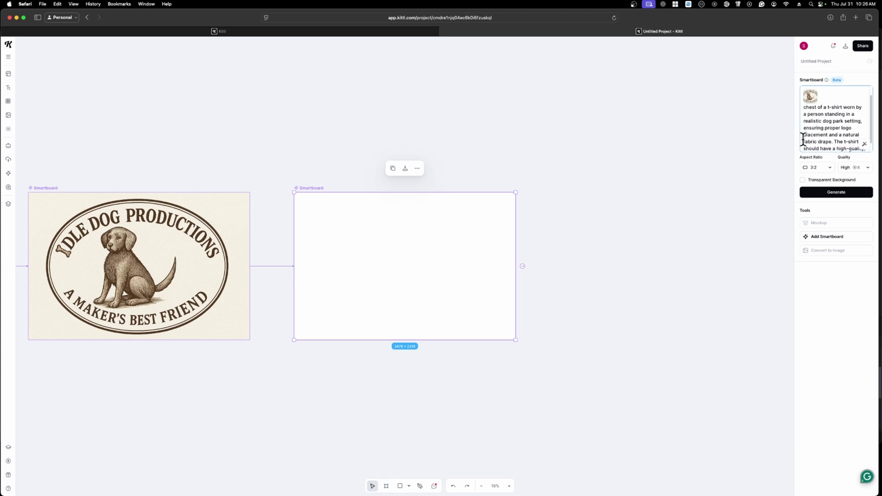
scroll(803, 143, down, 1)
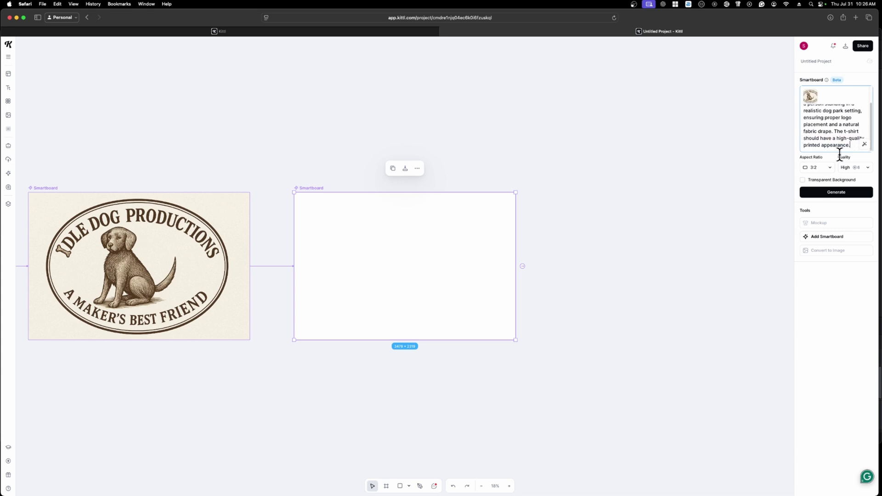
click(837, 196)
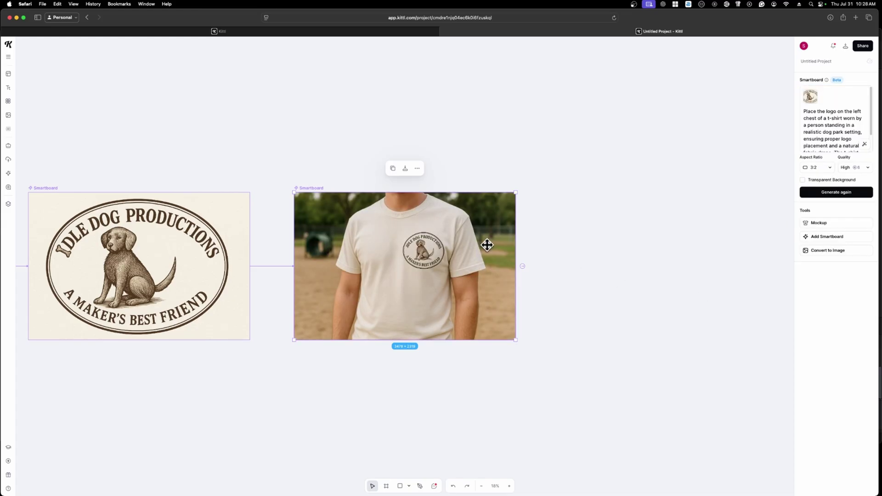
Step: Zoom out over the dog artwork board and bring up the list of AI image models
scroll(438, 252, up, 5)
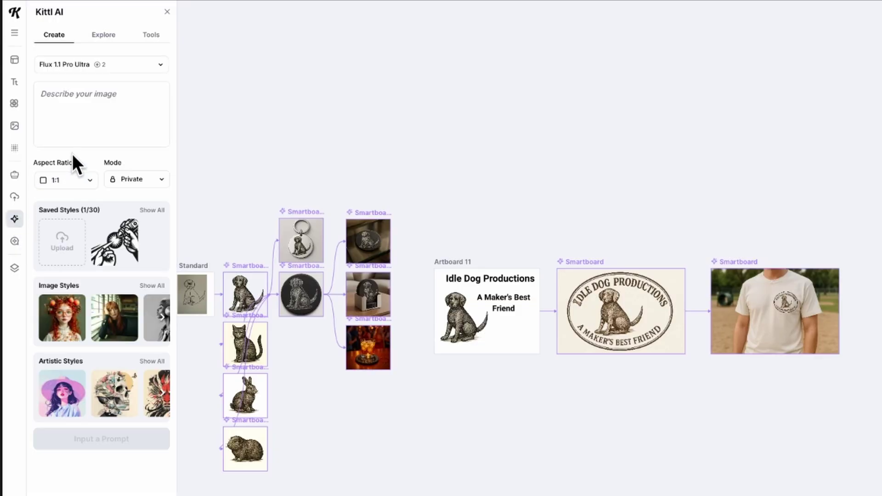
click(164, 72)
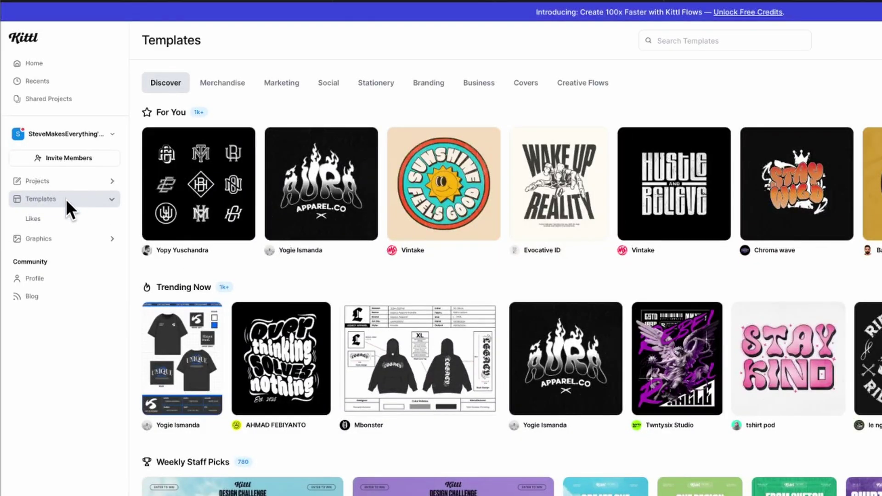
Step: Filter Templates to Creative Flows and Kittl Flows, browsing designs like Chrome Text Effects and Patch Maker
click(581, 91)
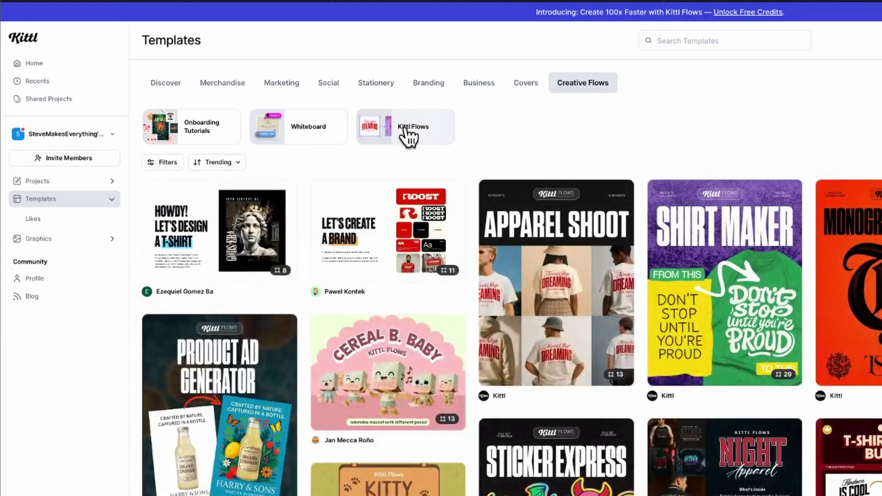
click(405, 128)
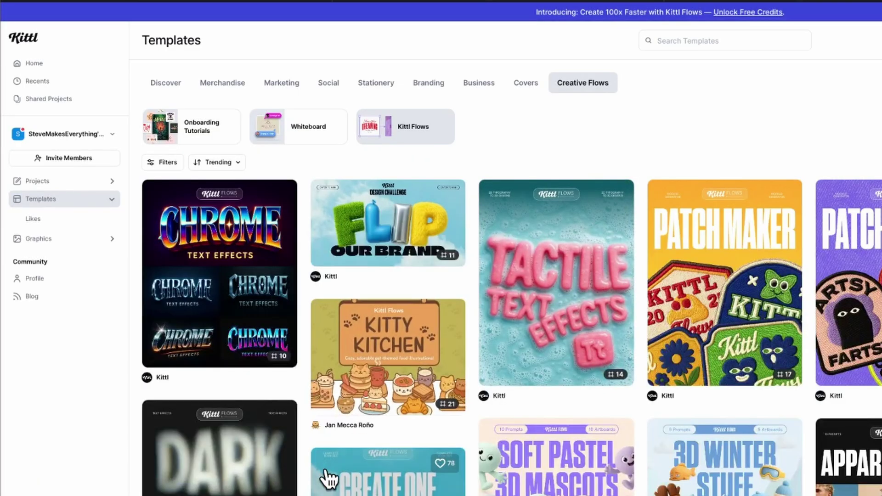
scroll(326, 491, down, 4)
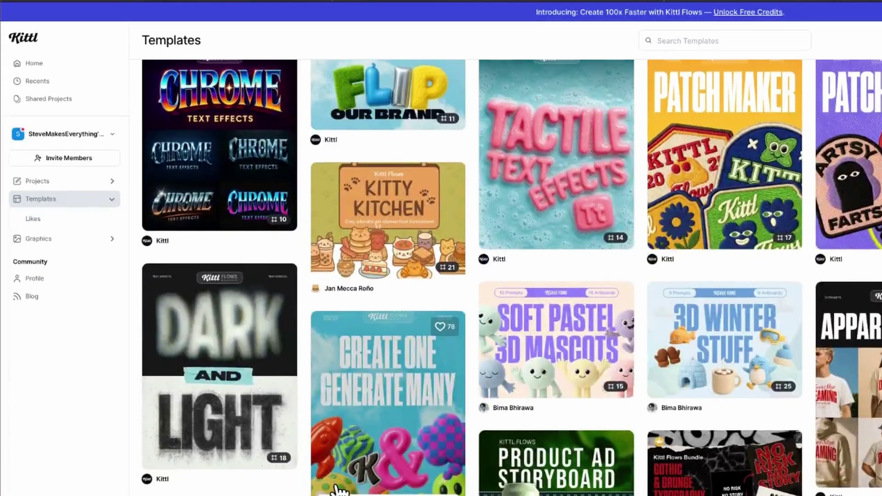
scroll(335, 490, down, 2)
scroll(340, 489, down, 5)
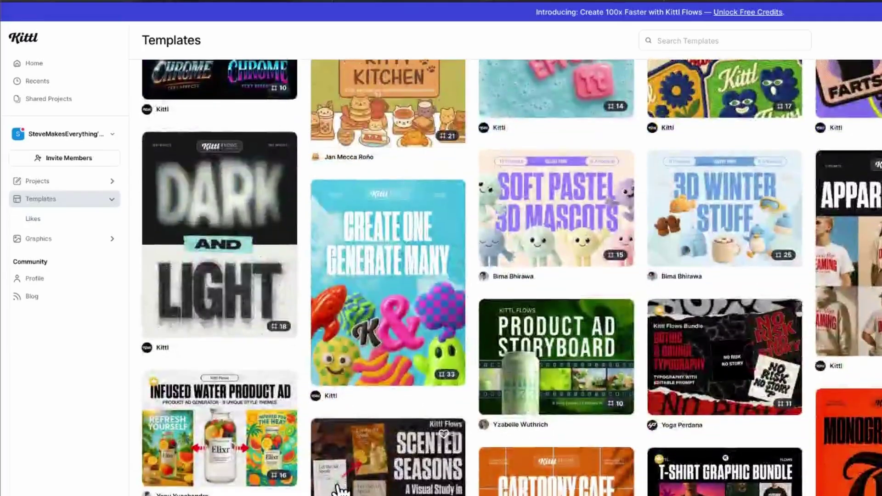